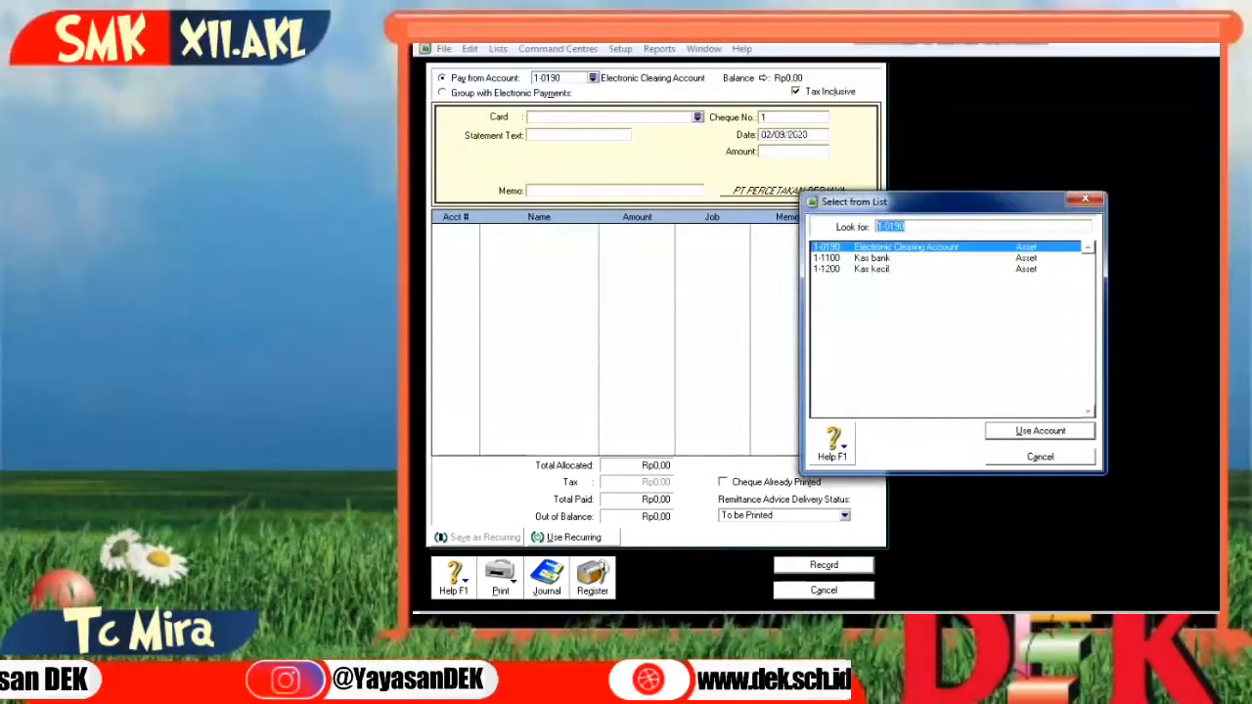
# Set Kas kecil (1-1200) as the account the payment is made from
pyautogui.press('Down')
pyautogui.press('Down')
pyautogui.press('Return')
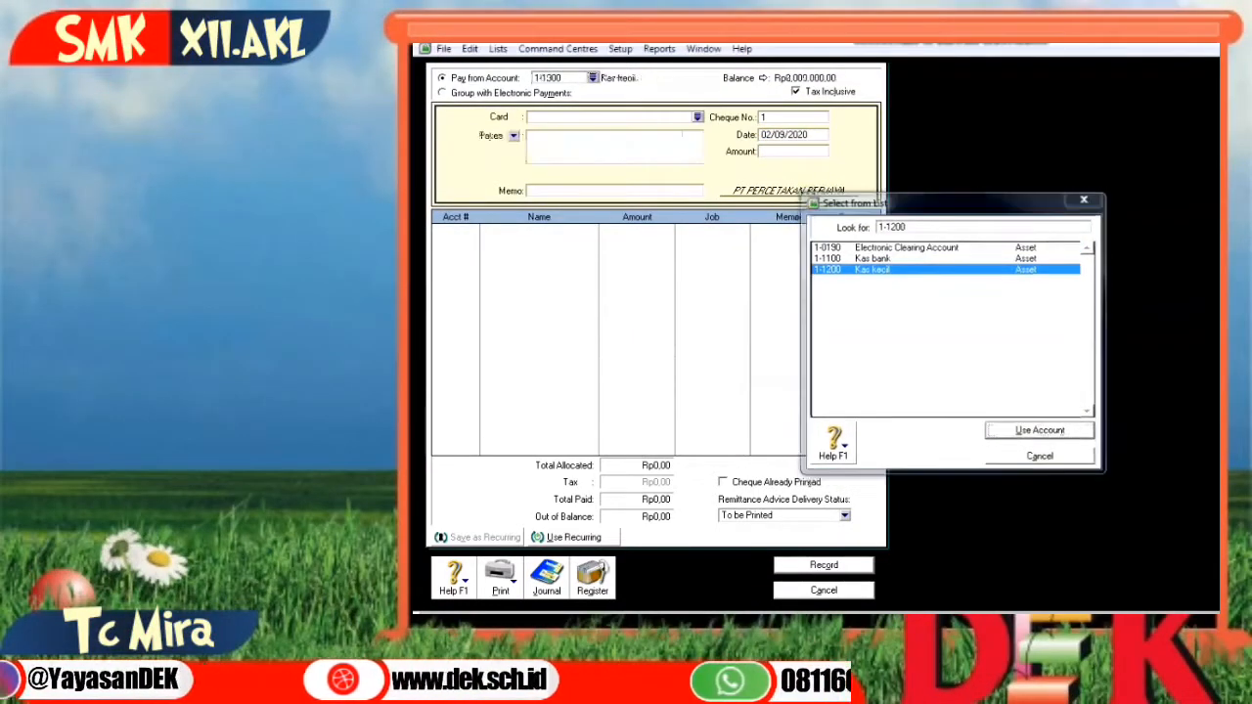
pyautogui.press('Tab')
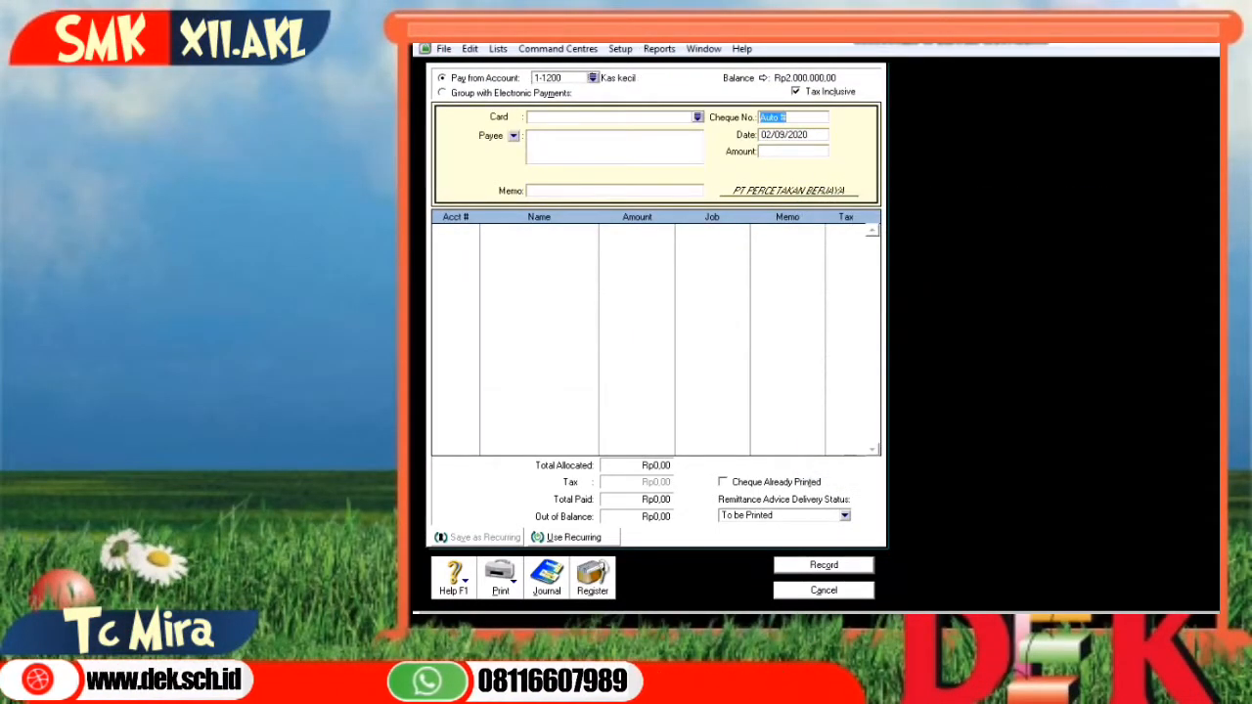
# Enter VKK12-1 as the cheque number and 2/12/2013 as the payment date
pyautogui.write('v')
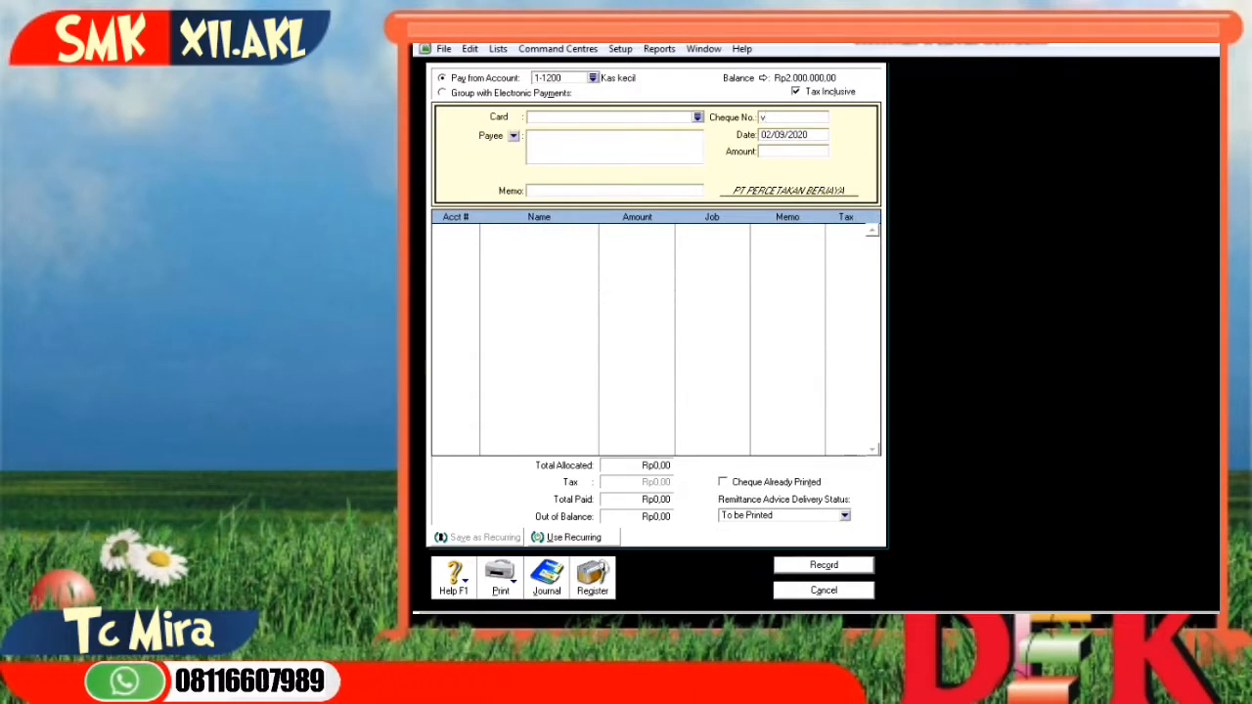
pyautogui.press('BackSpace')
pyautogui.write('VK')
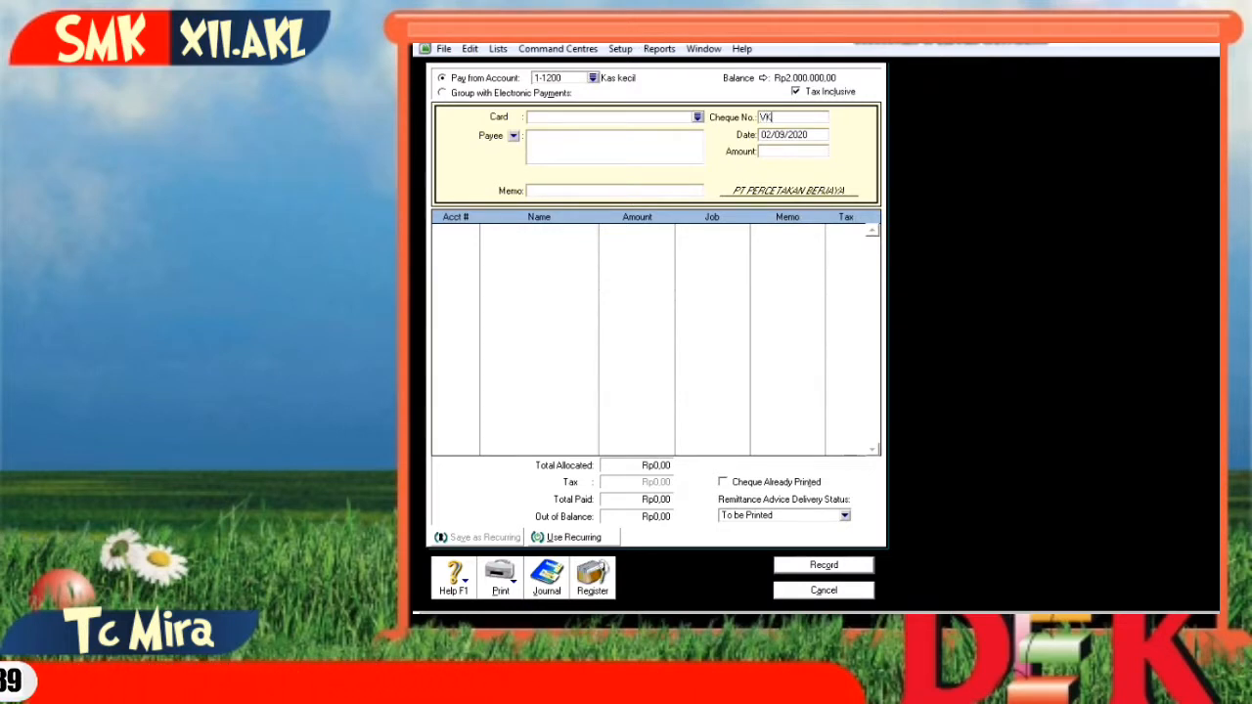
pyautogui.write('K12-1')
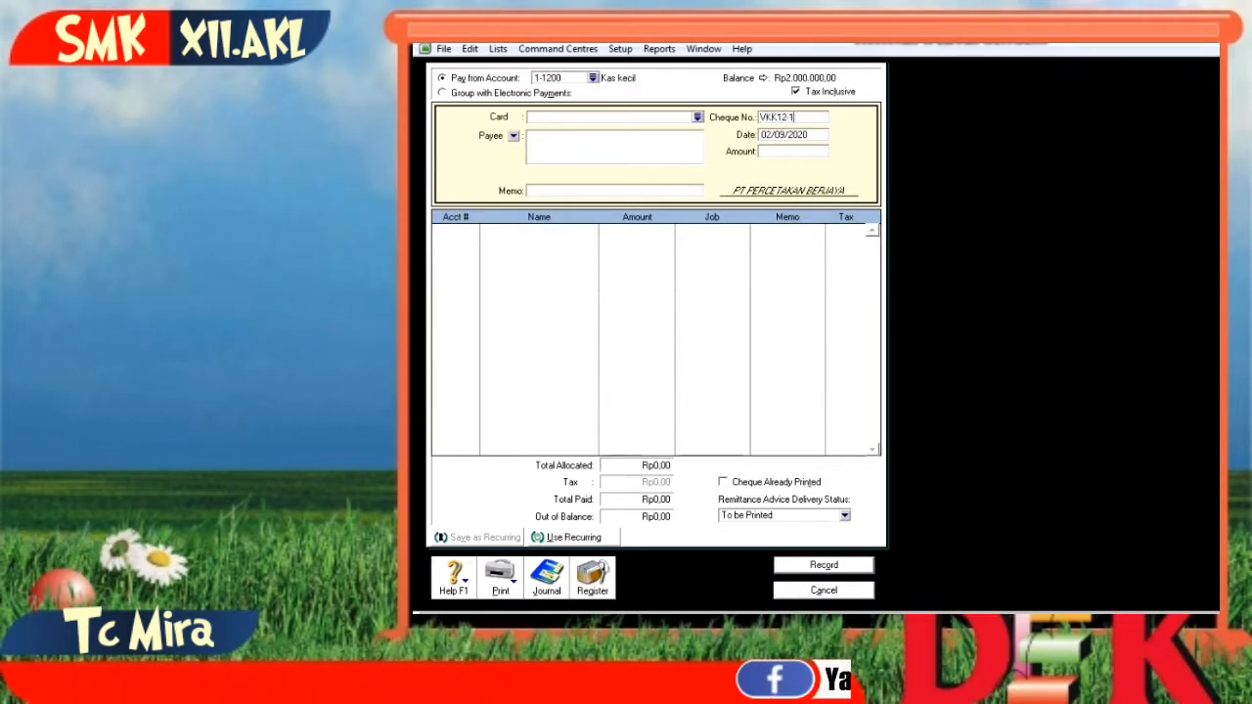
pyautogui.press('Tab')
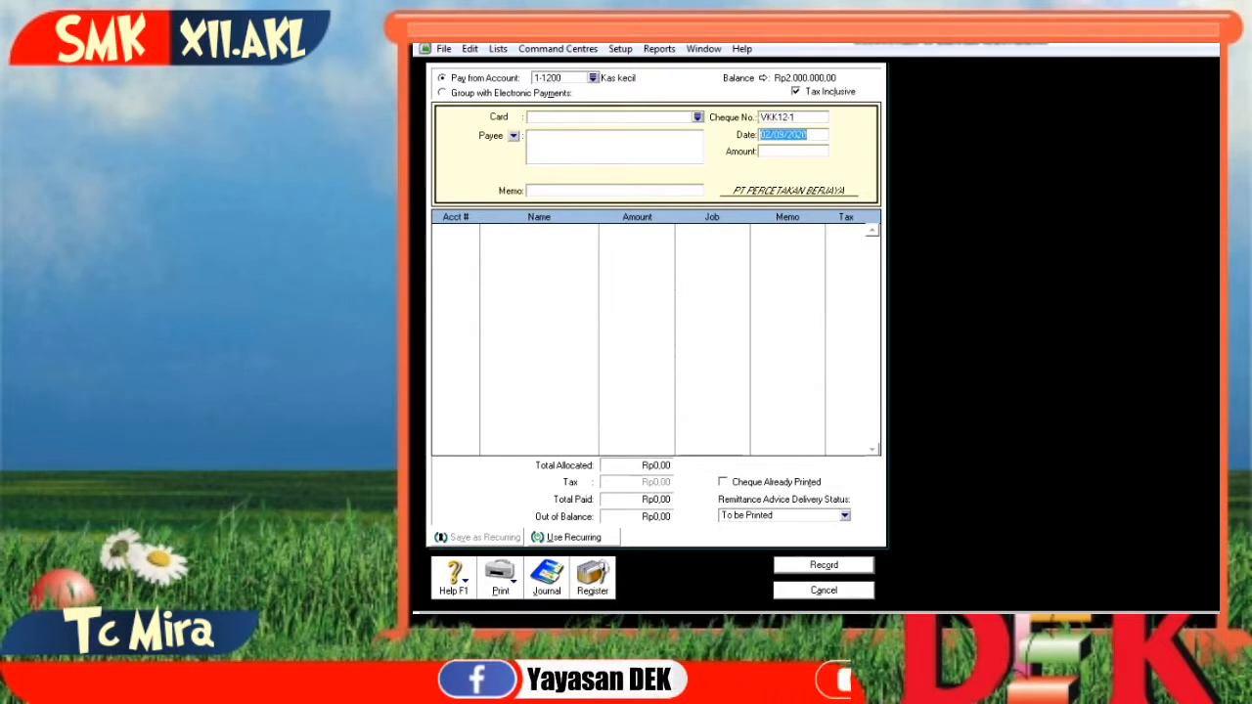
pyautogui.write('2/12/')
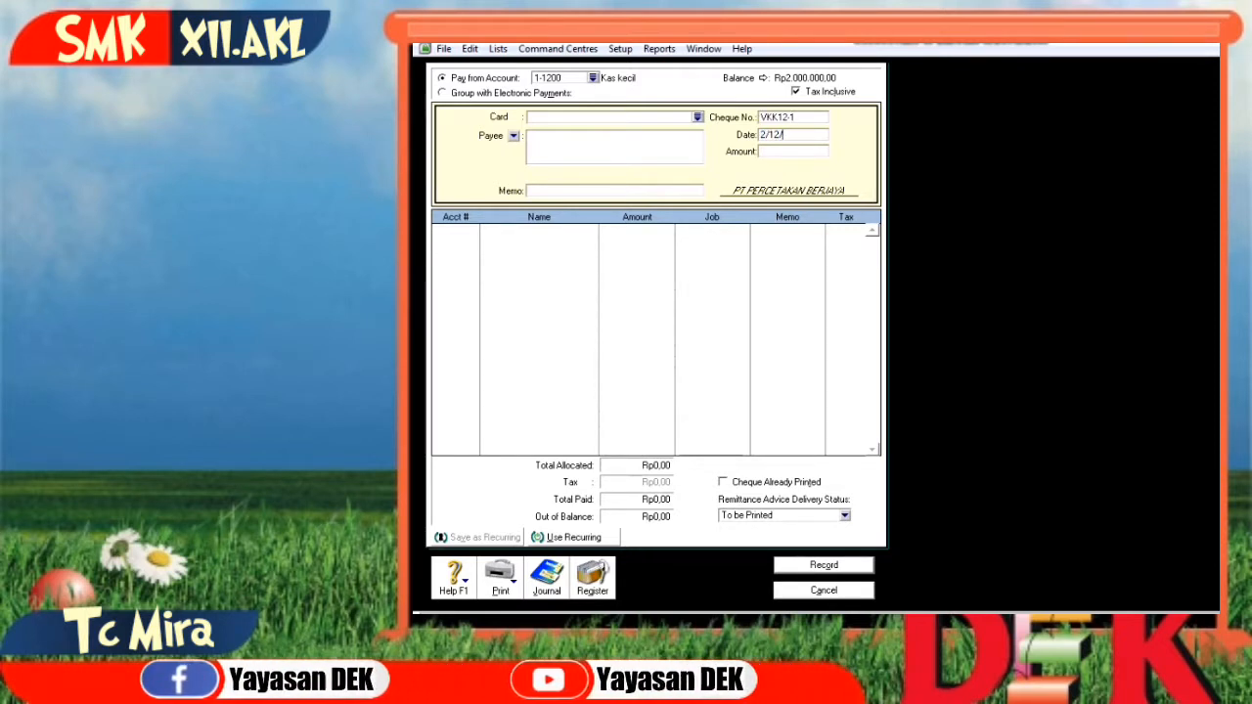
pyautogui.write('2013')
pyautogui.press('Tab')
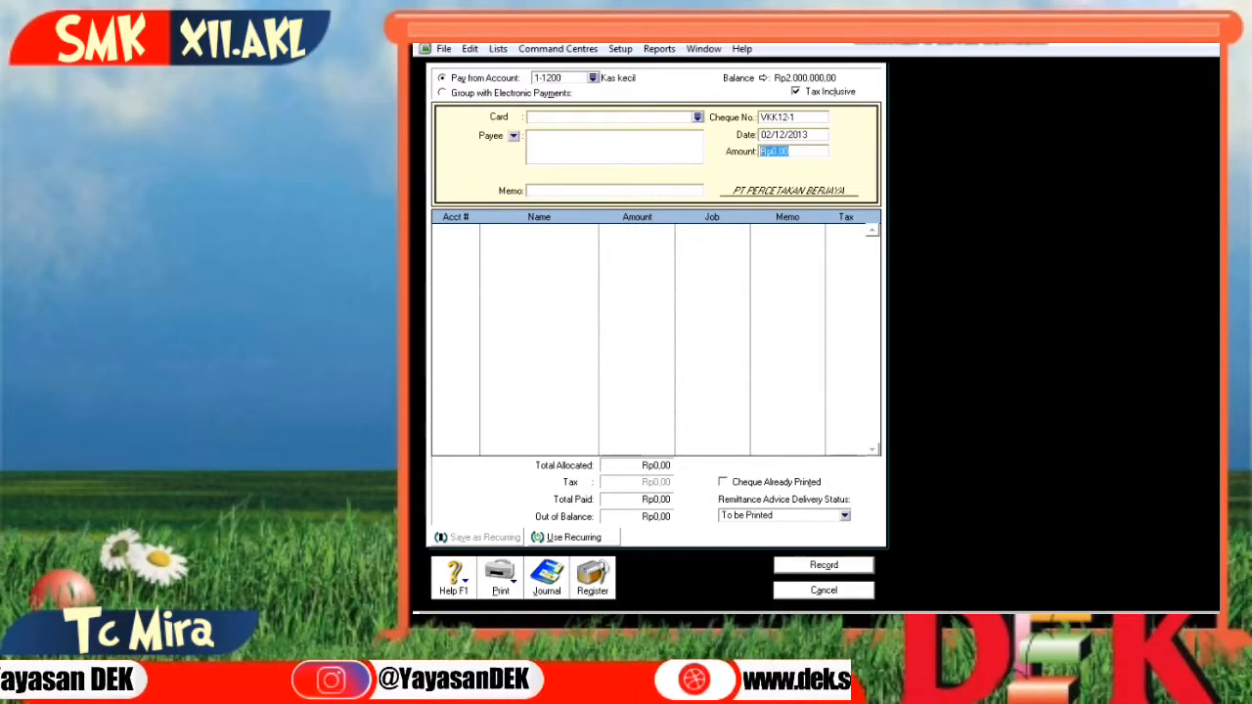
# Set the payment amount to Rp1.000.000 and the memo to "PEMASANGAN IKLAN 4 KALI TEBIT"
pyautogui.write('1.000.00')
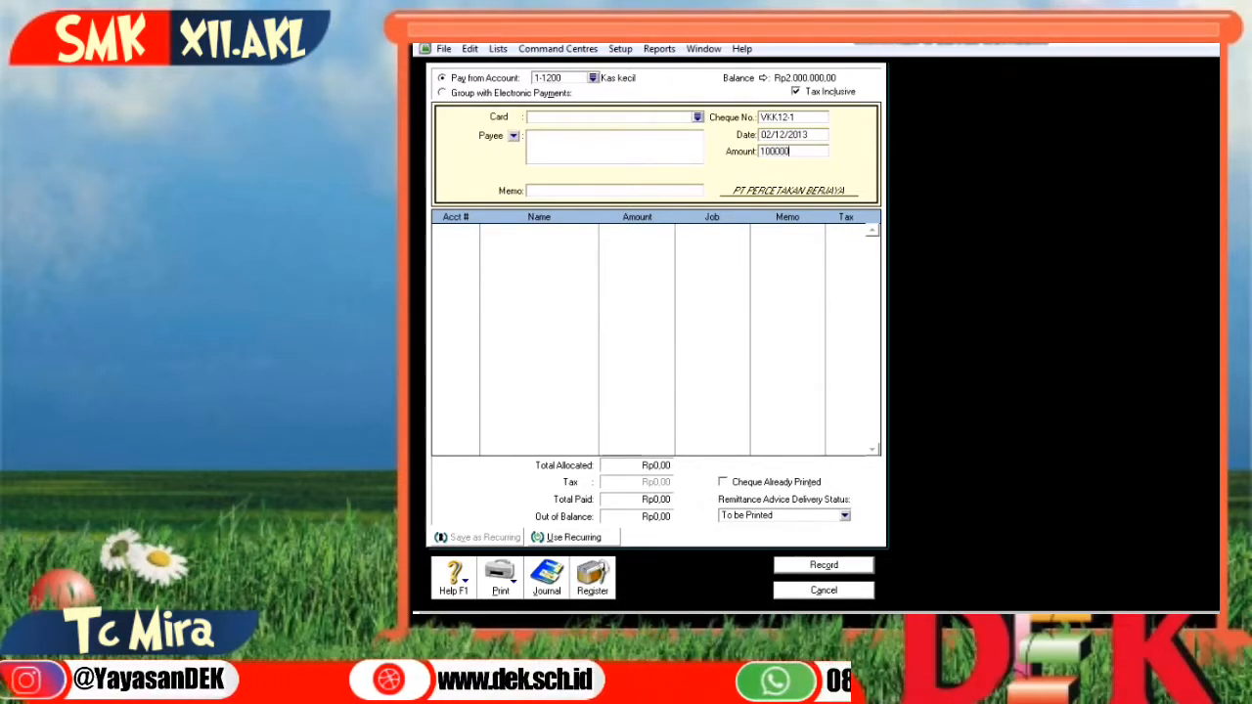
pyautogui.write('0')
pyautogui.press('Tab')
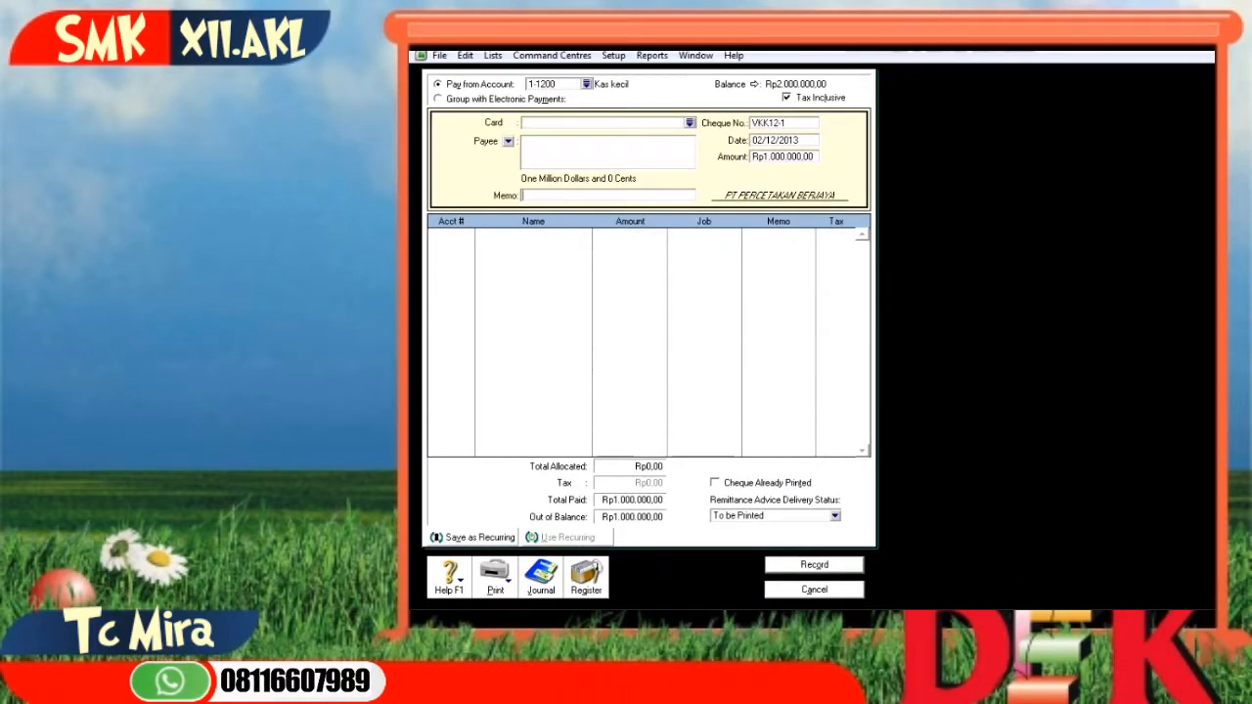
pyautogui.click(586, 196)
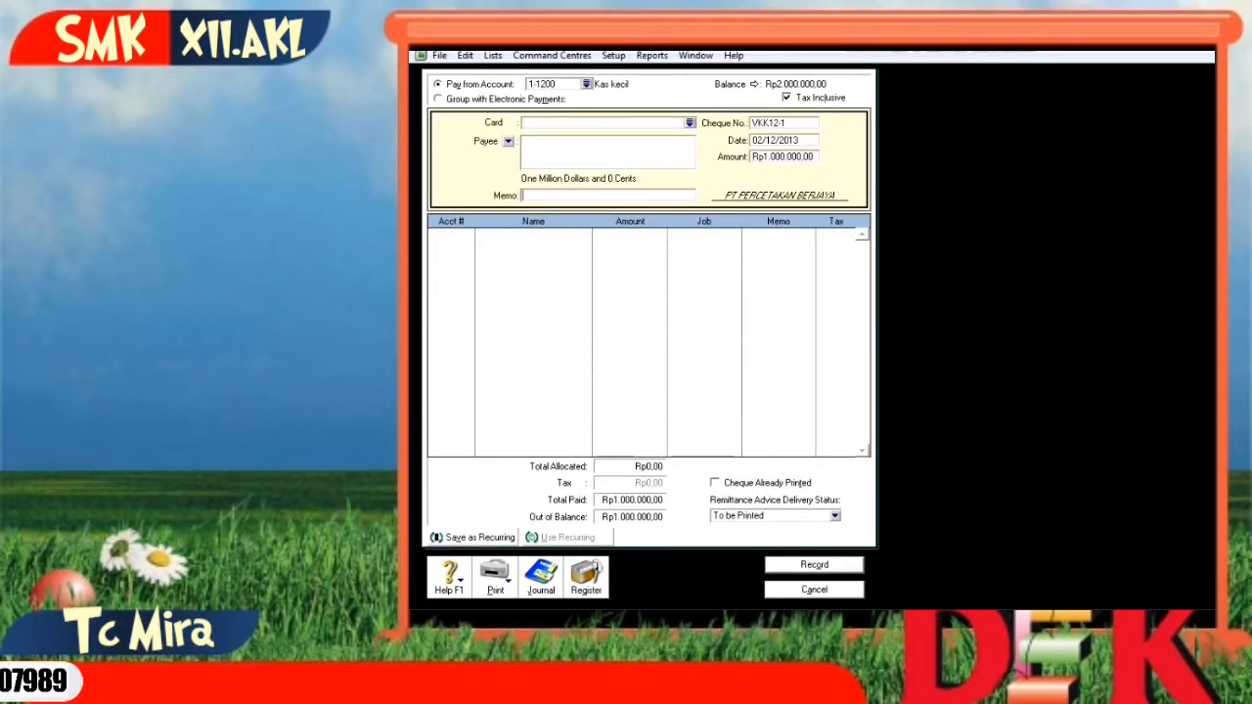
pyautogui.write('PEMASANGAN')
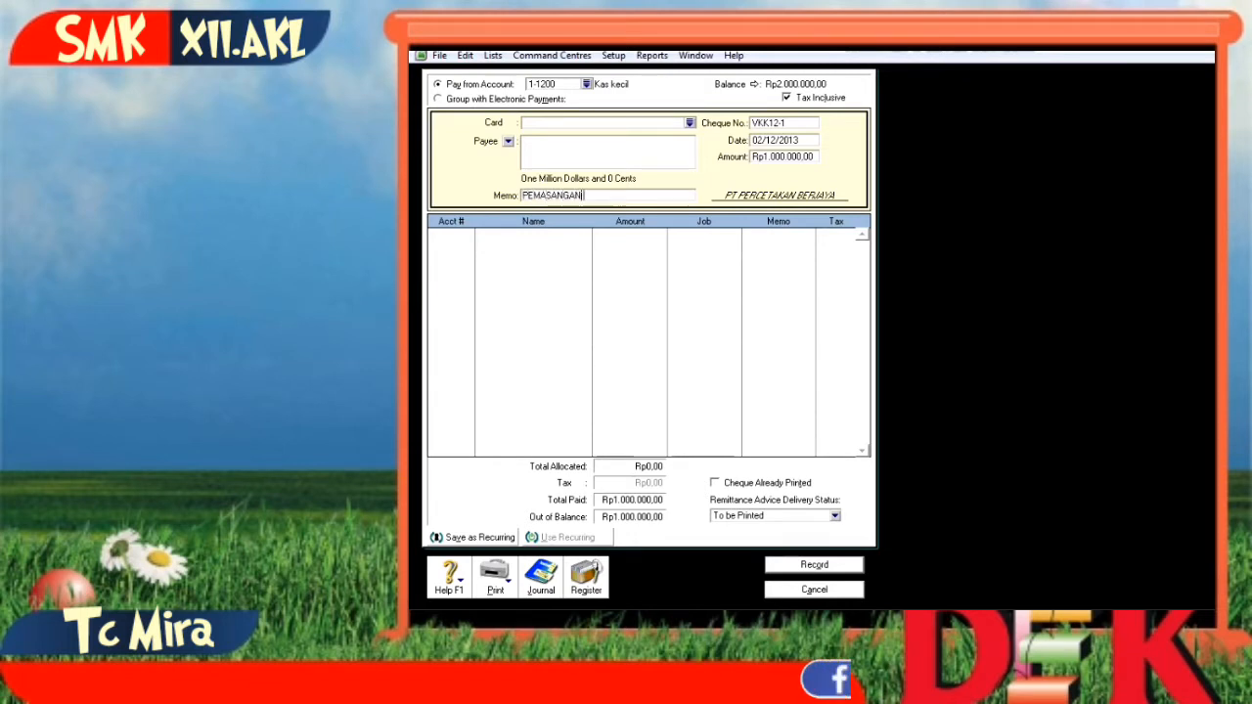
pyautogui.write(' IKLAN')
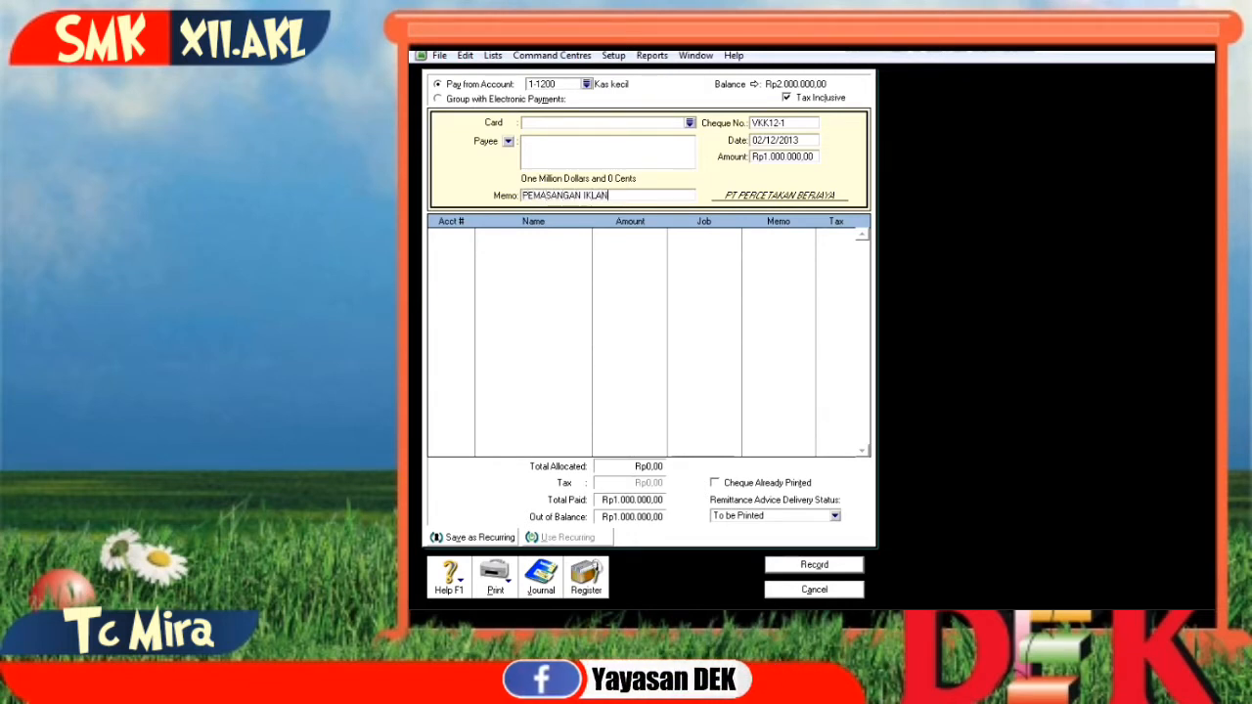
pyautogui.write(' 4 K')
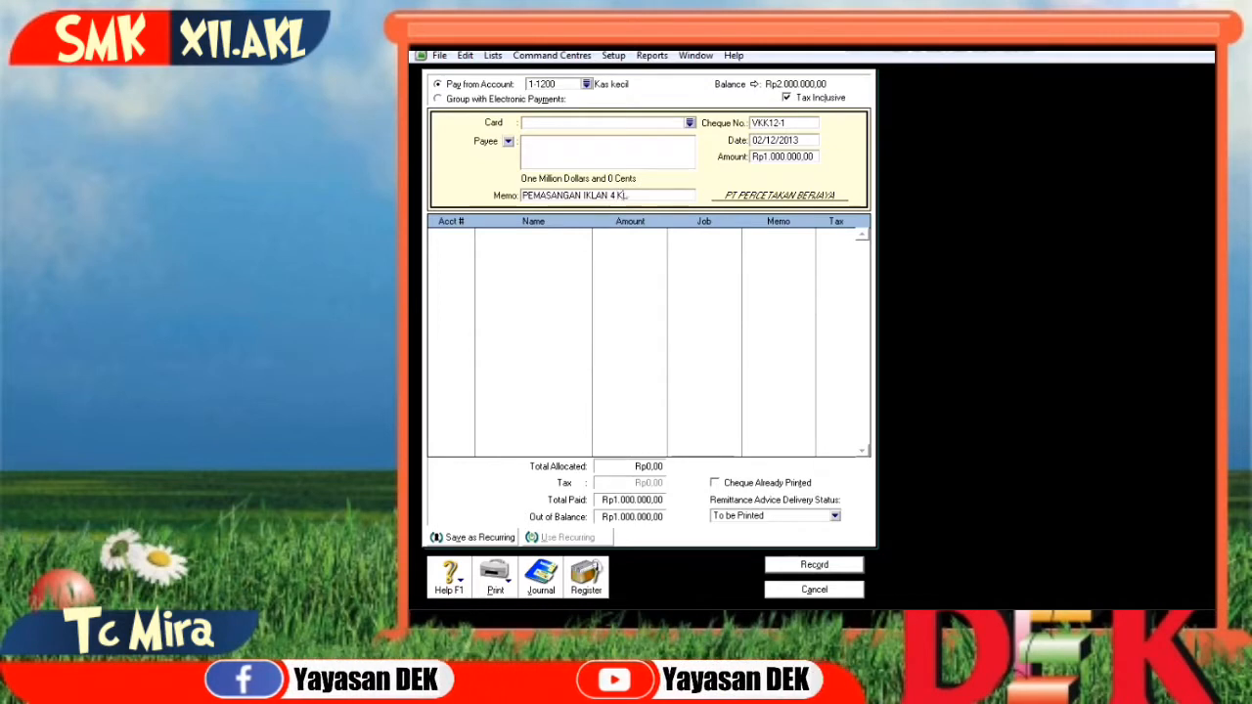
pyautogui.write('ALI TEBIT')
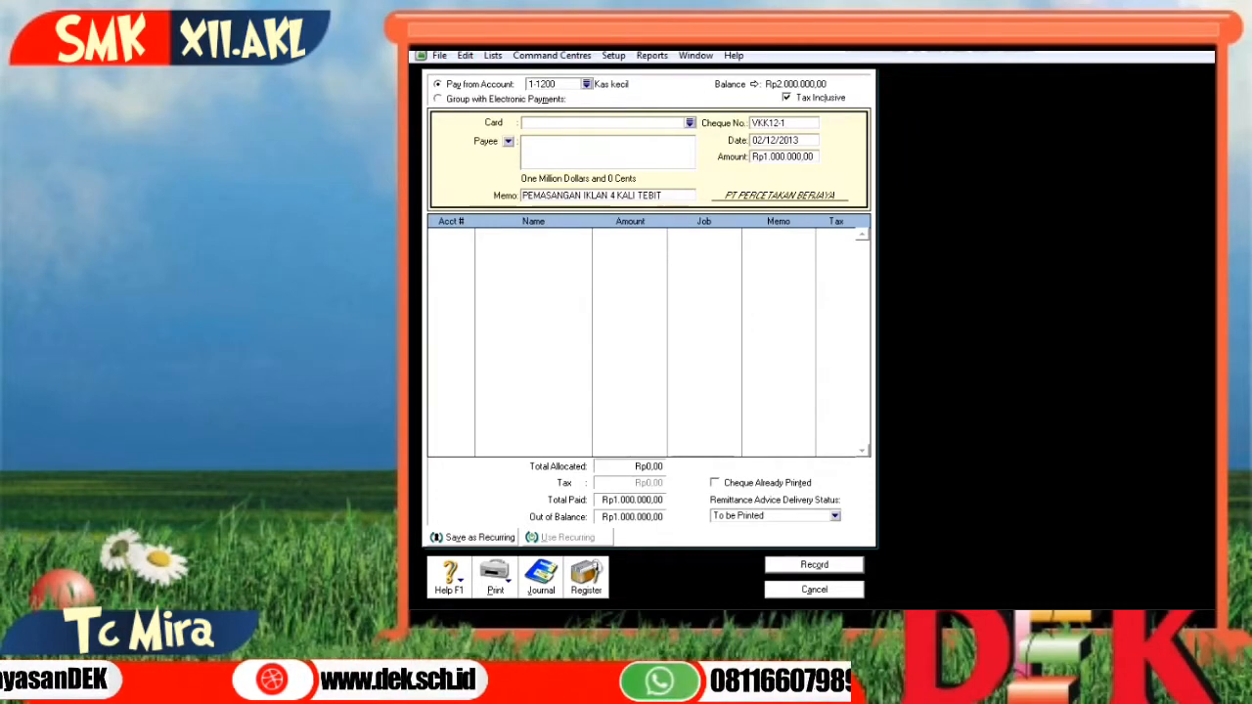
# Allocate the payment to the expense account 6-1400 Beban iklan and review the transaction's recap
pyautogui.press('Tab')
pyautogui.write('6')
pyautogui.press('Tab')
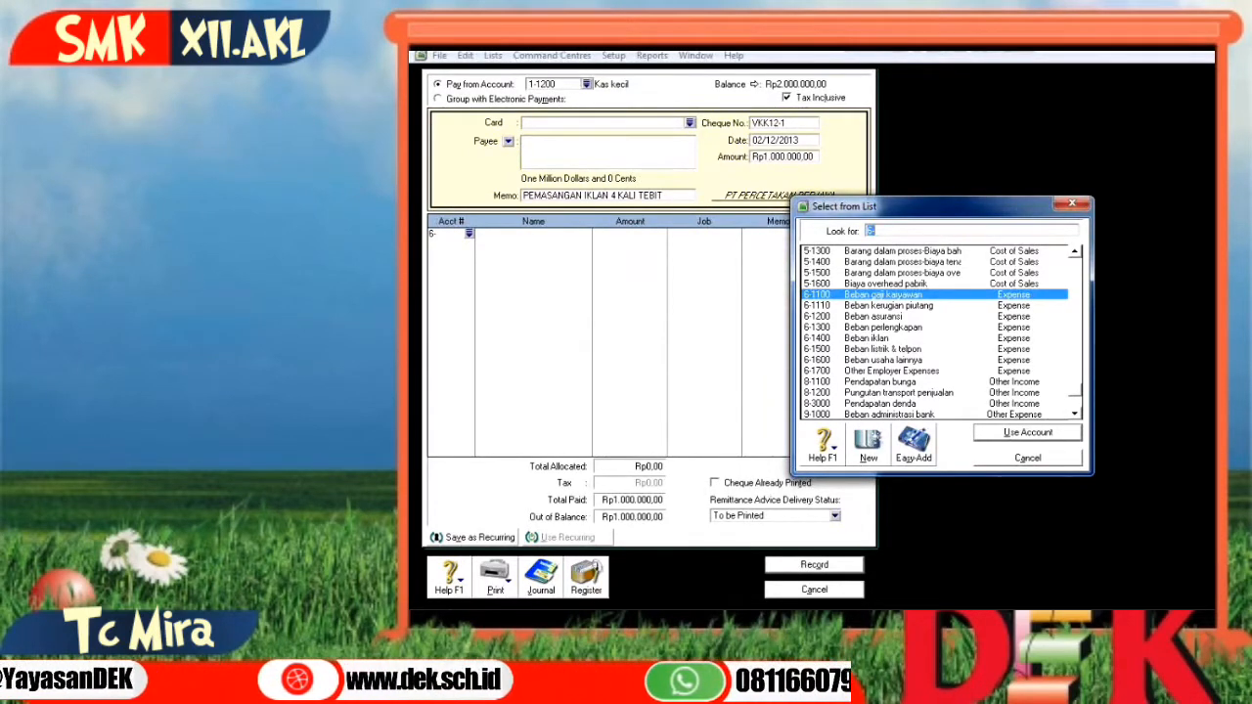
pyautogui.write('6-1400')
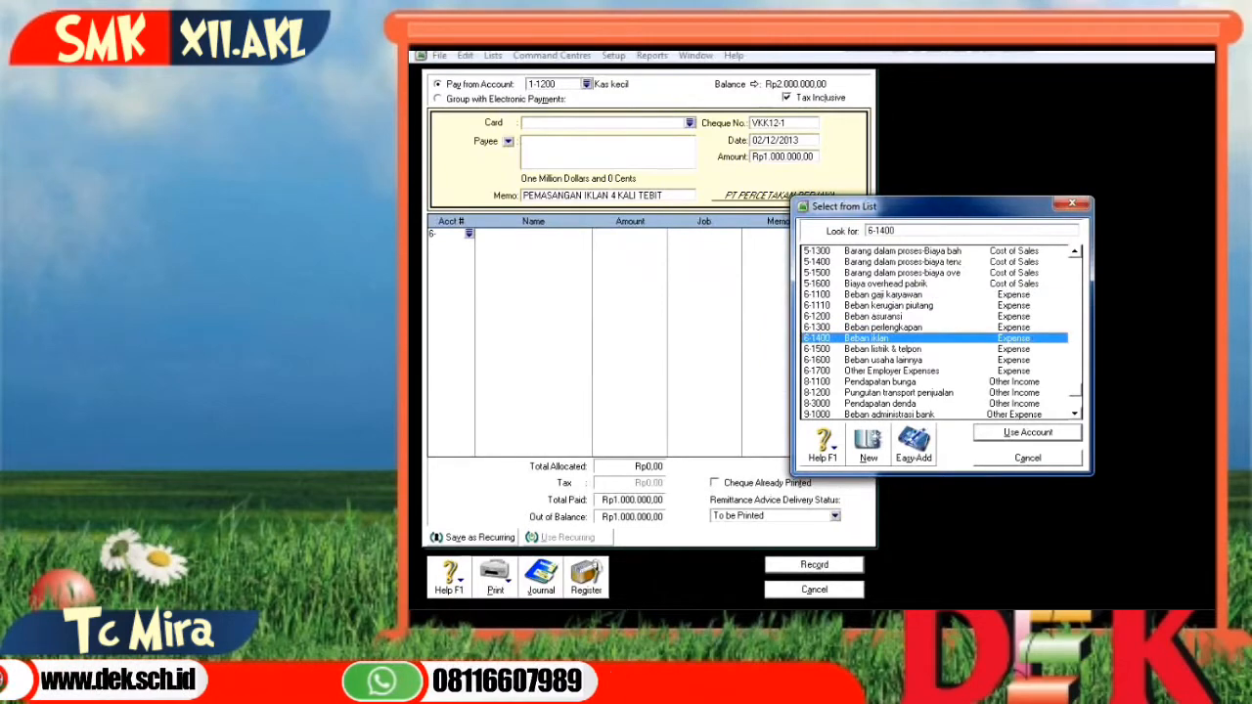
pyautogui.press('Return')
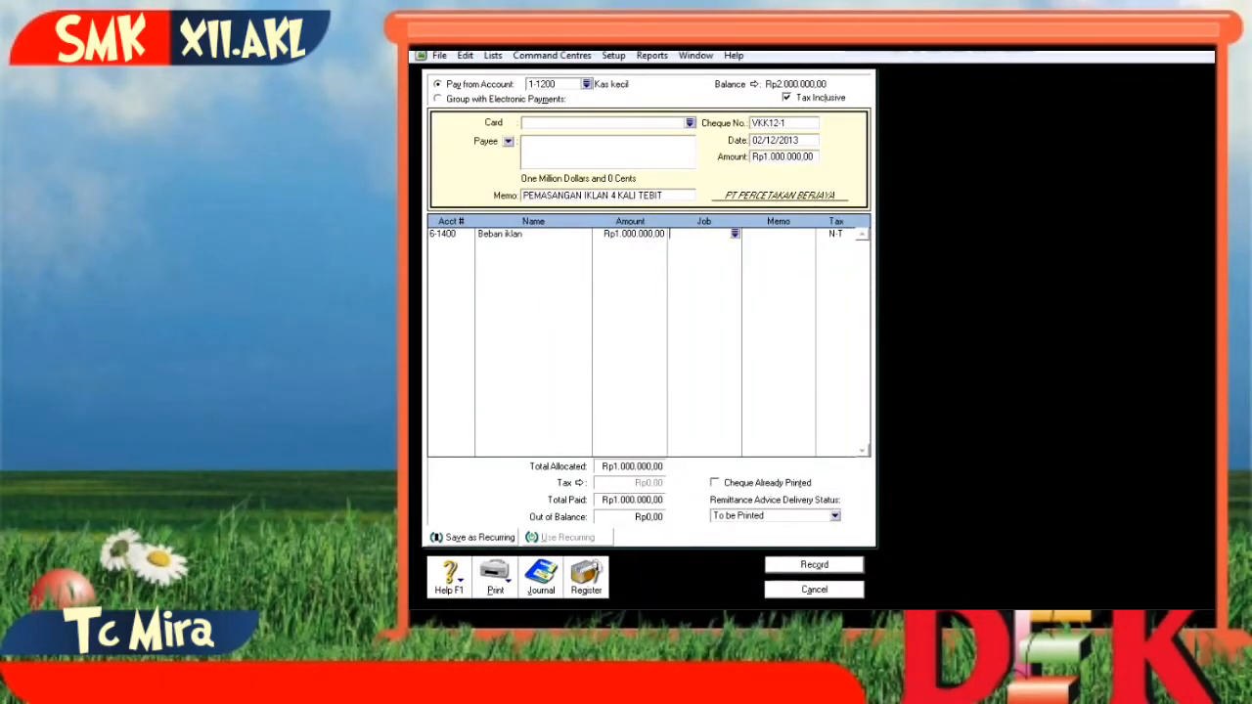
pyautogui.hotkey('ctrl', 'r')
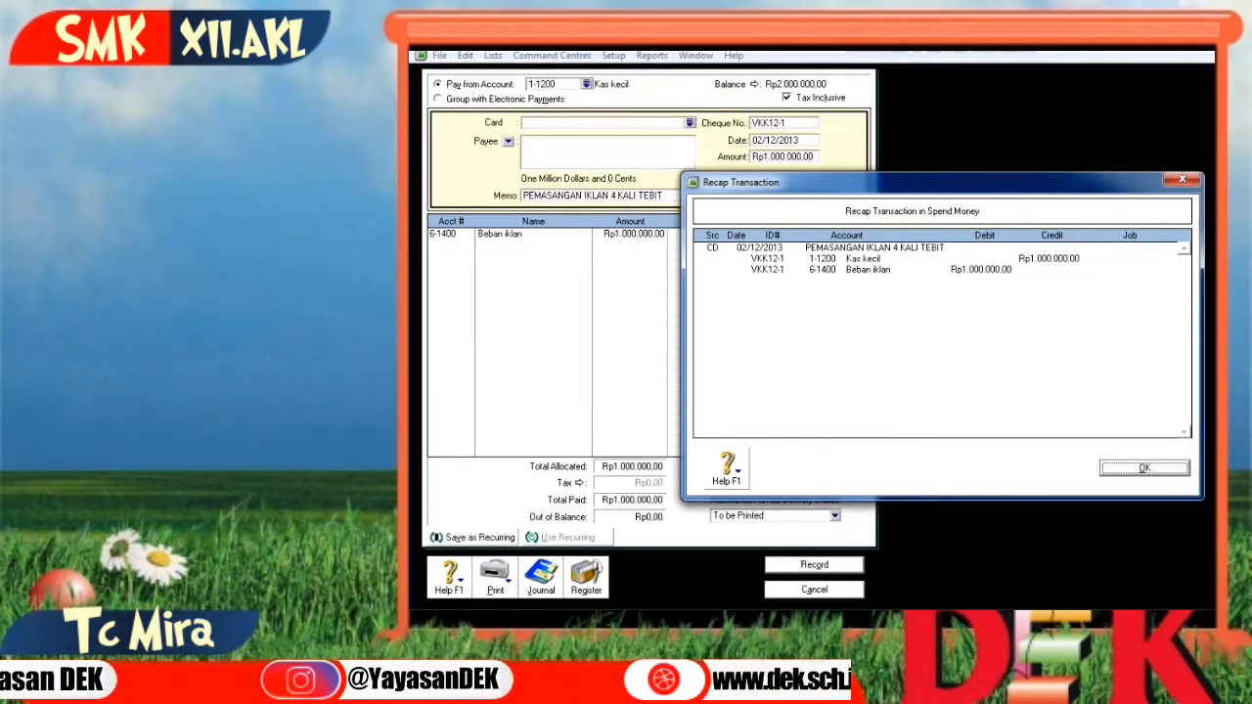
pyautogui.press('Return')
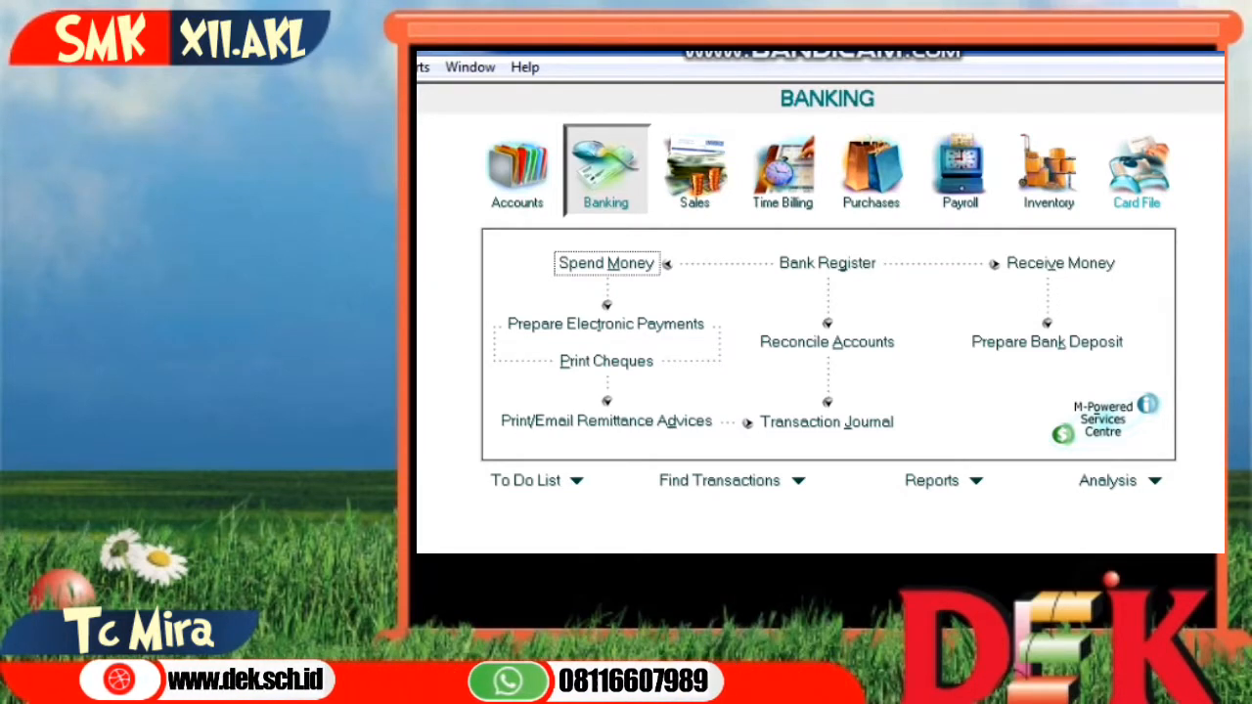
# Start a new sales invoice with Tax Inclusive turned off for the customer SMK UNGGUL DENPASAR
pyautogui.click(694, 171)
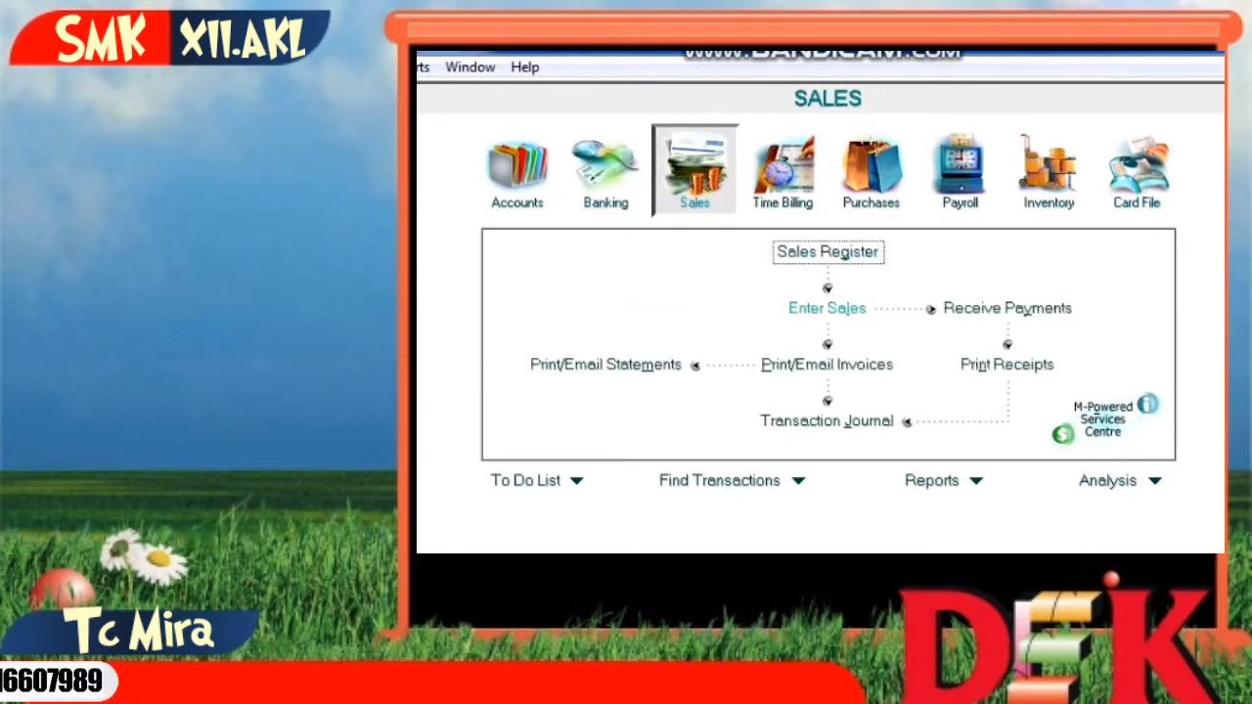
pyautogui.click(826, 308)
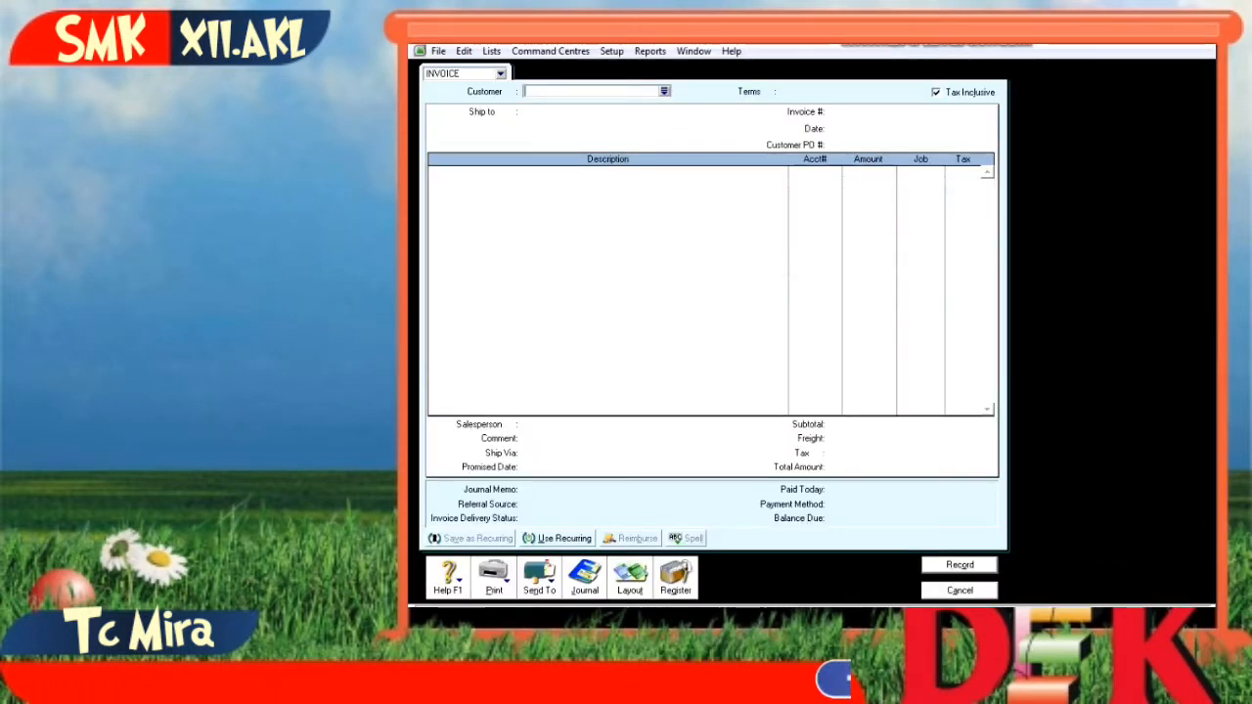
pyautogui.click(936, 92)
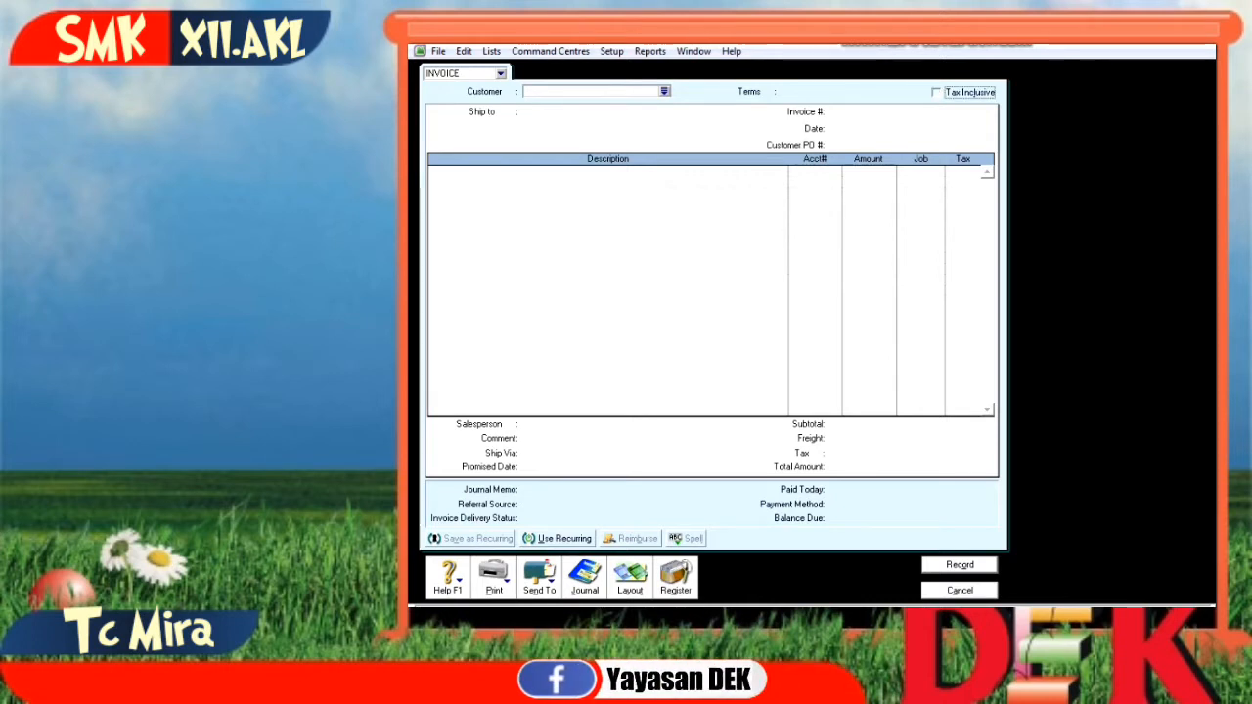
pyautogui.click(664, 91)
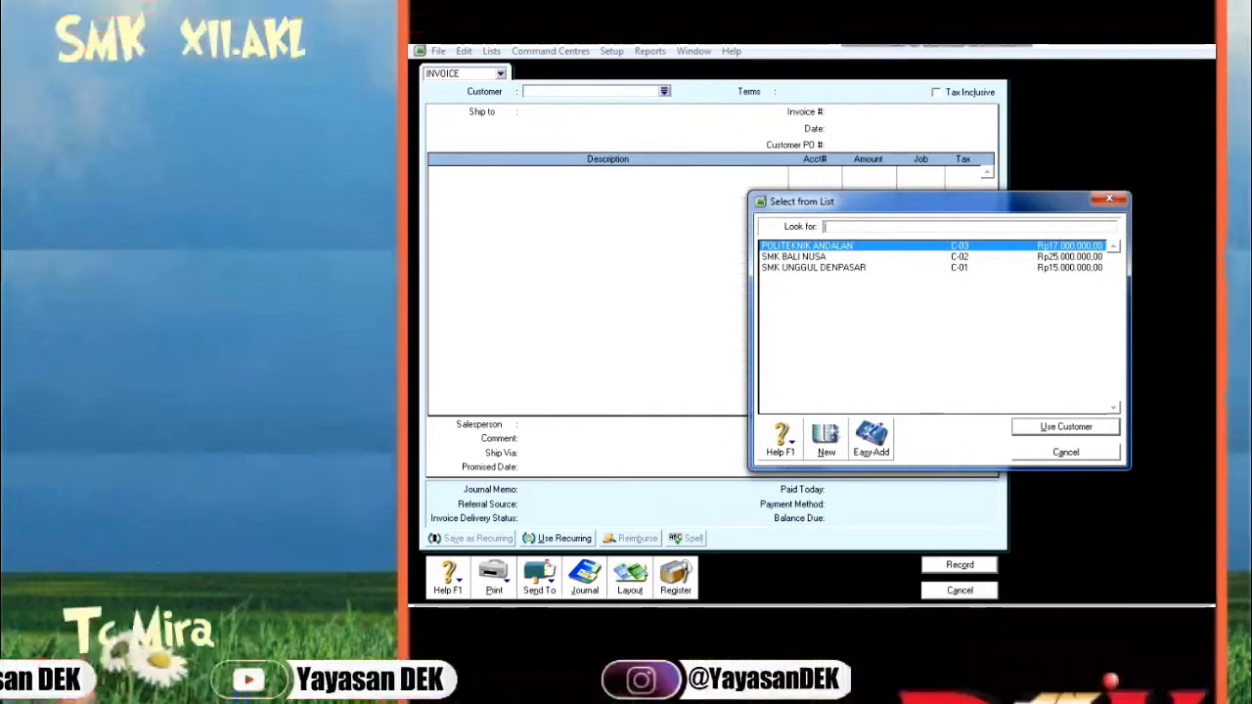
pyautogui.click(813, 267)
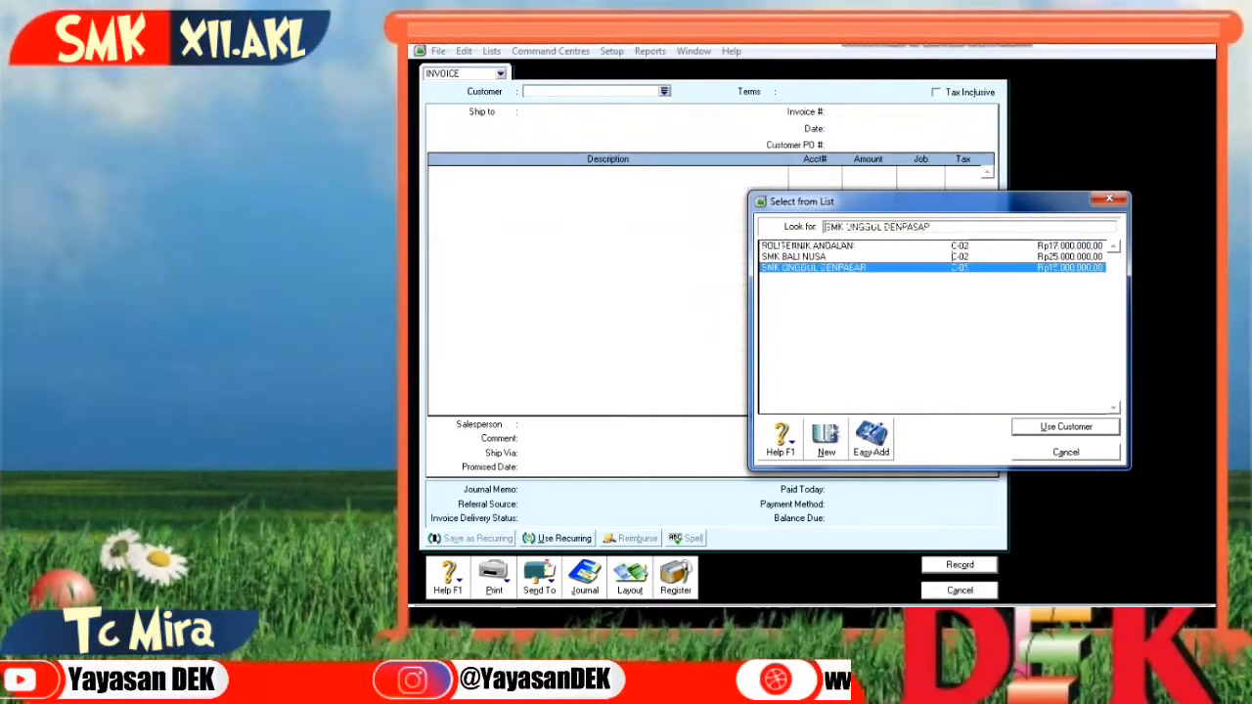
pyautogui.click(1066, 427)
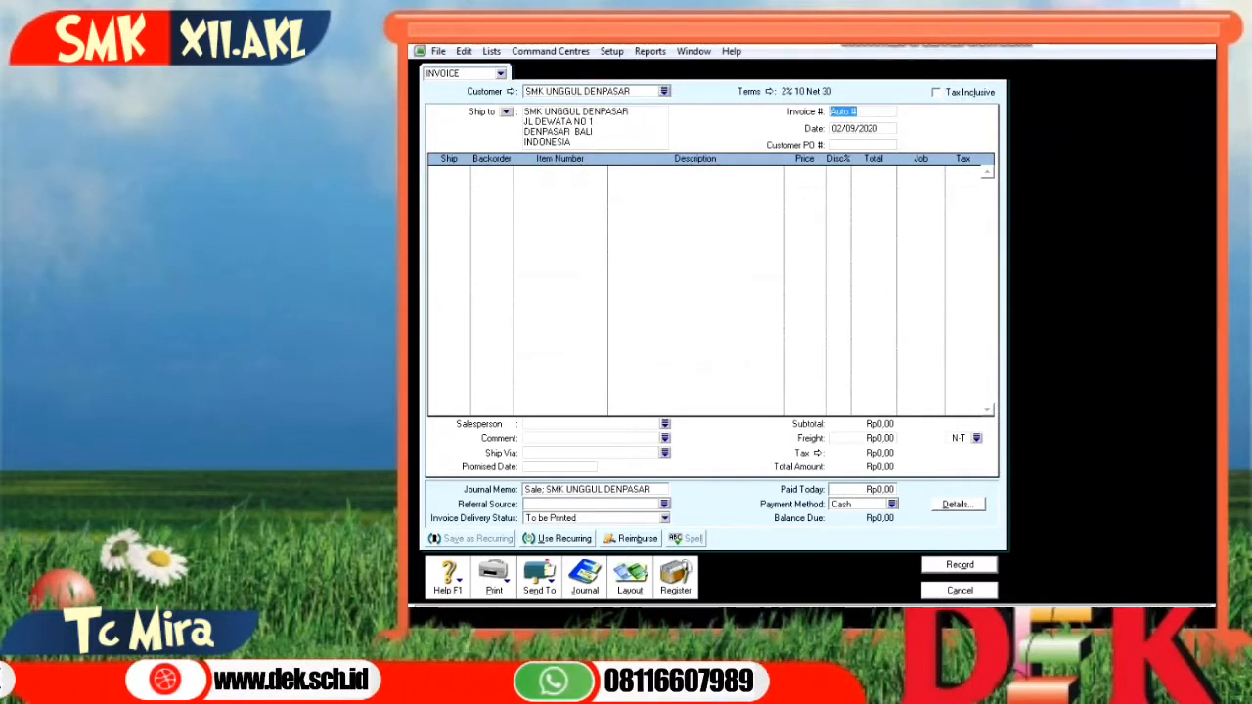
# Enter FPJ12-1 as the invoice number and 6/12/2013 as the invoice date
pyautogui.write('F')
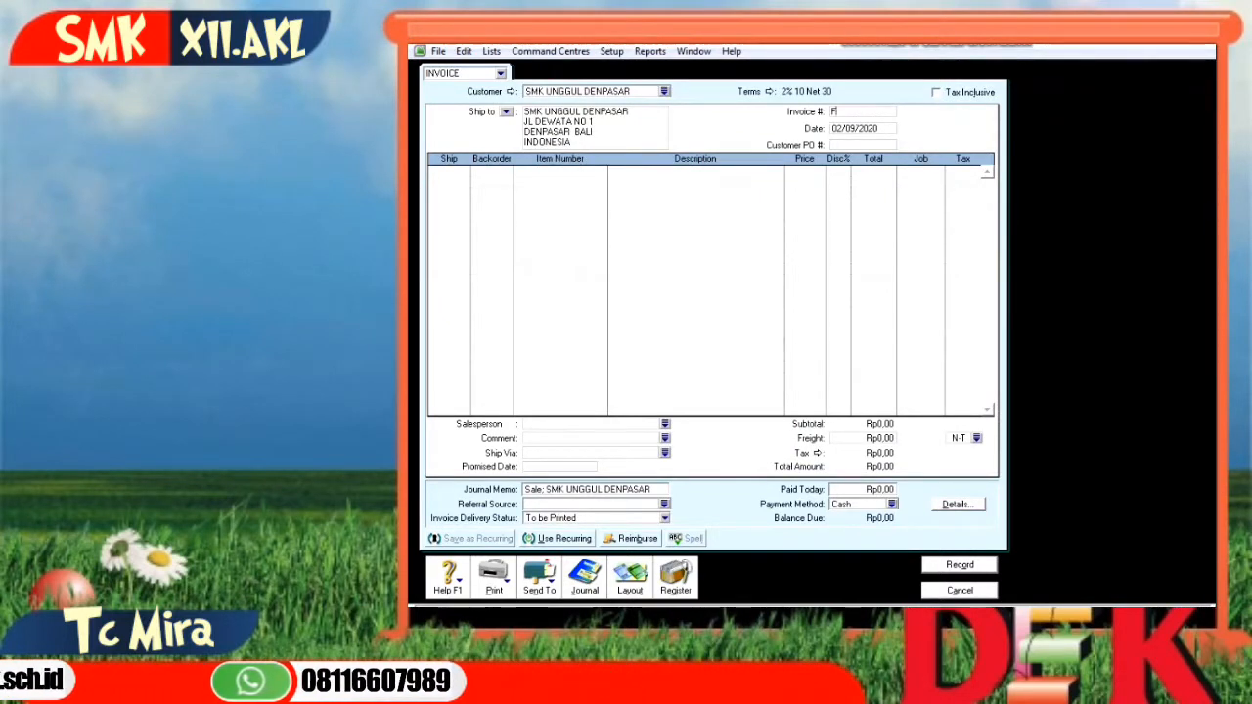
pyautogui.write('P/12-1')
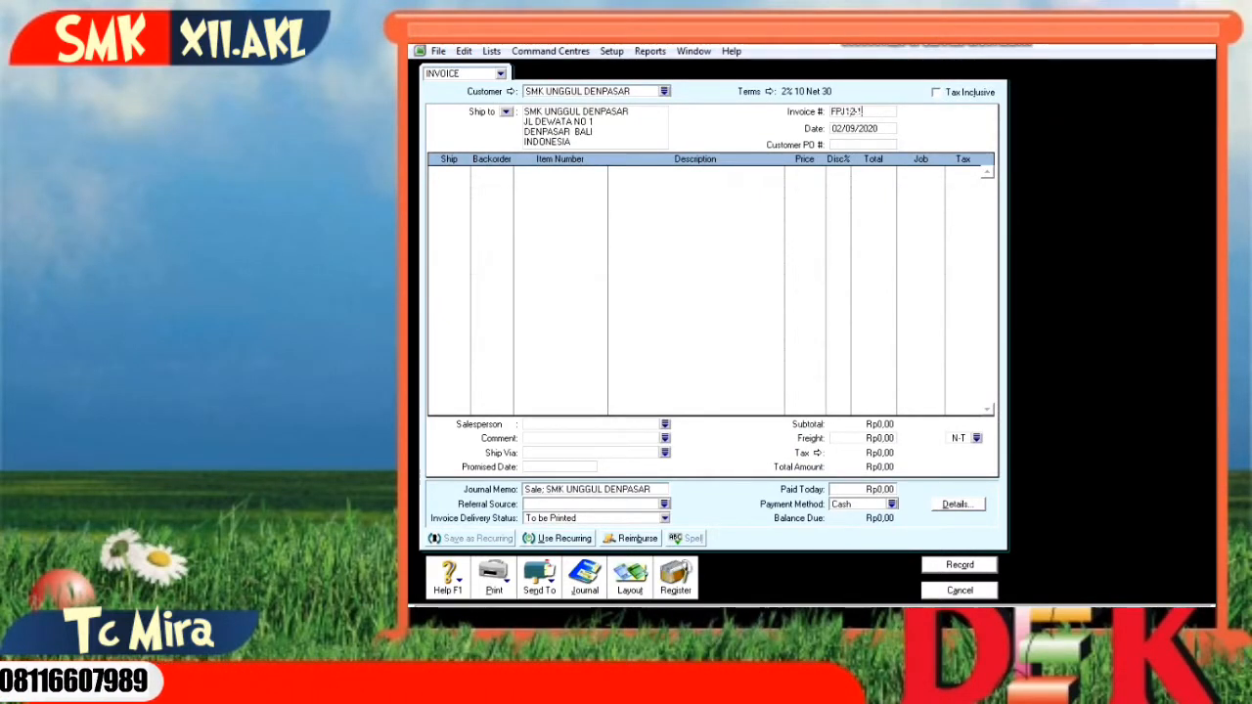
pyautogui.press('Tab')
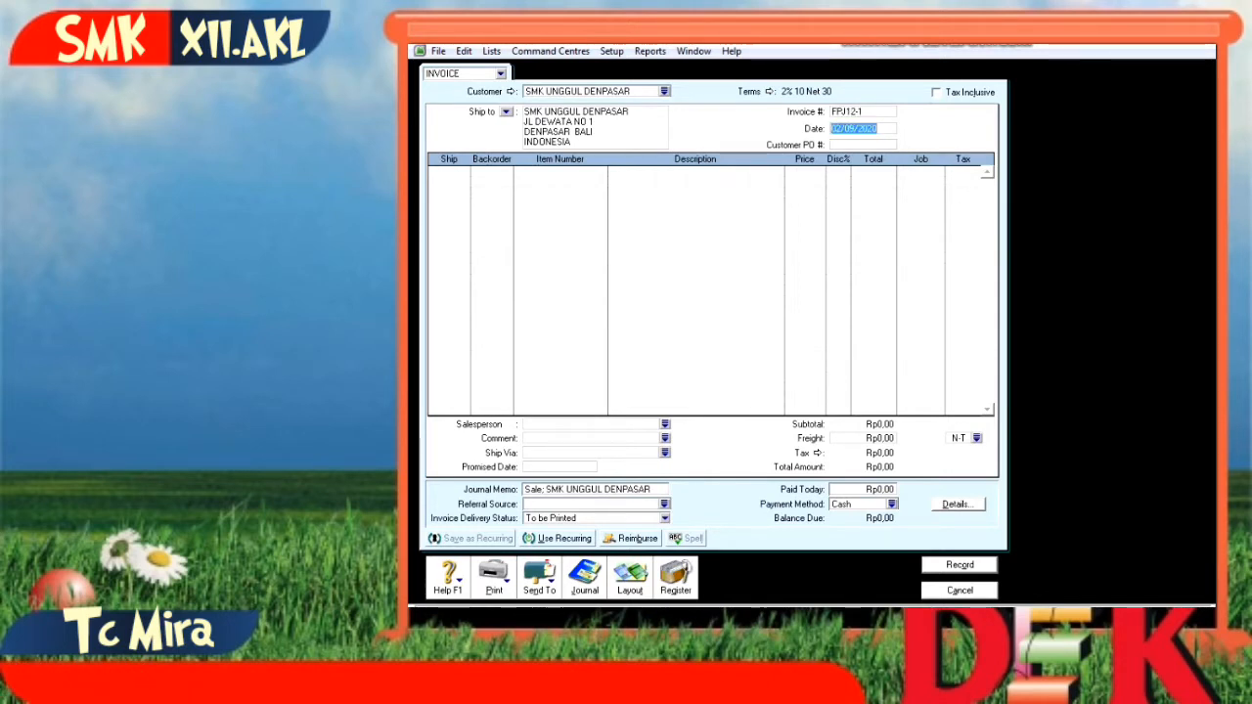
pyautogui.write('6/12')
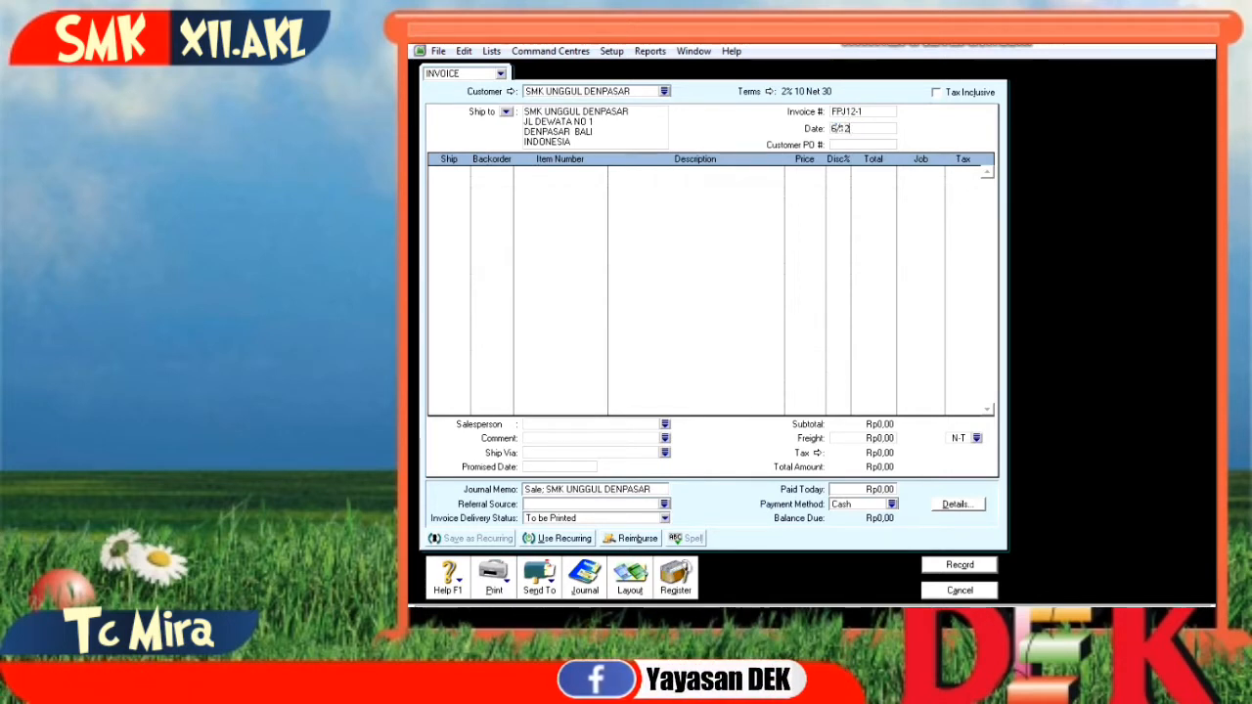
pyautogui.write('/2013')
pyautogui.press('Tab')
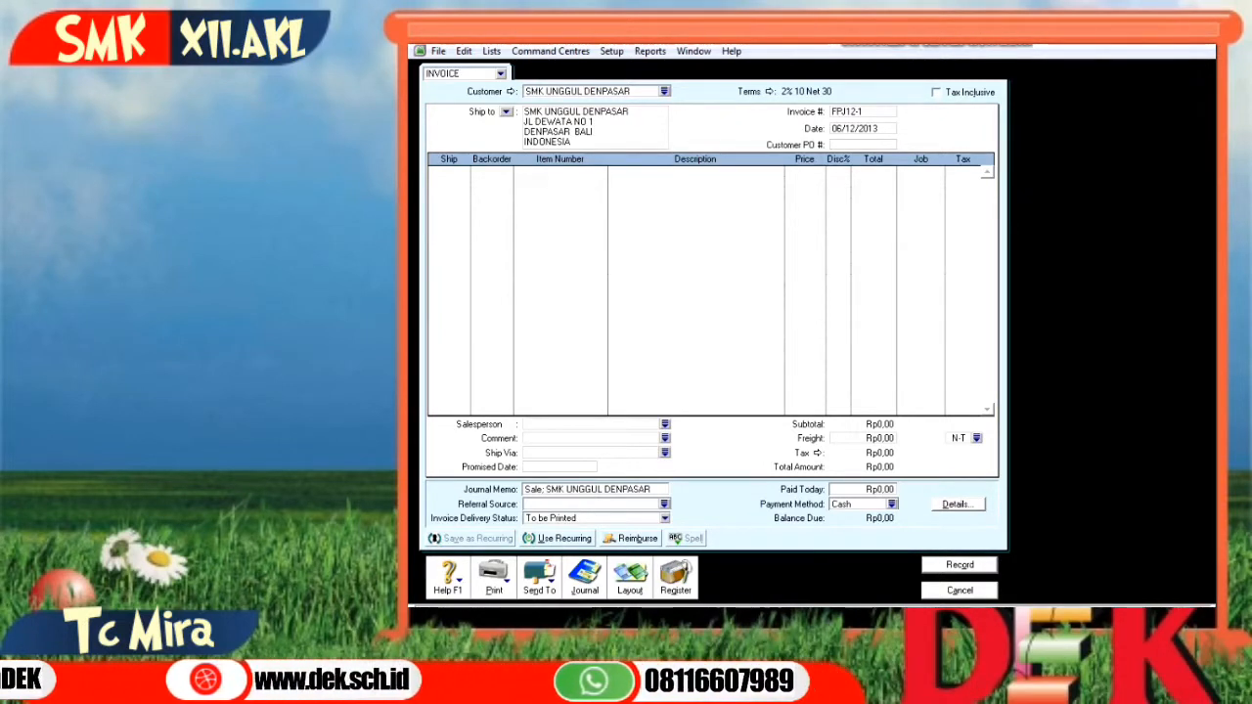
# Add an invoice line shipping 300 units of item A001 KOMPUTER AKUNTANSI 1
pyautogui.press('Tab')
pyautogui.write('300')
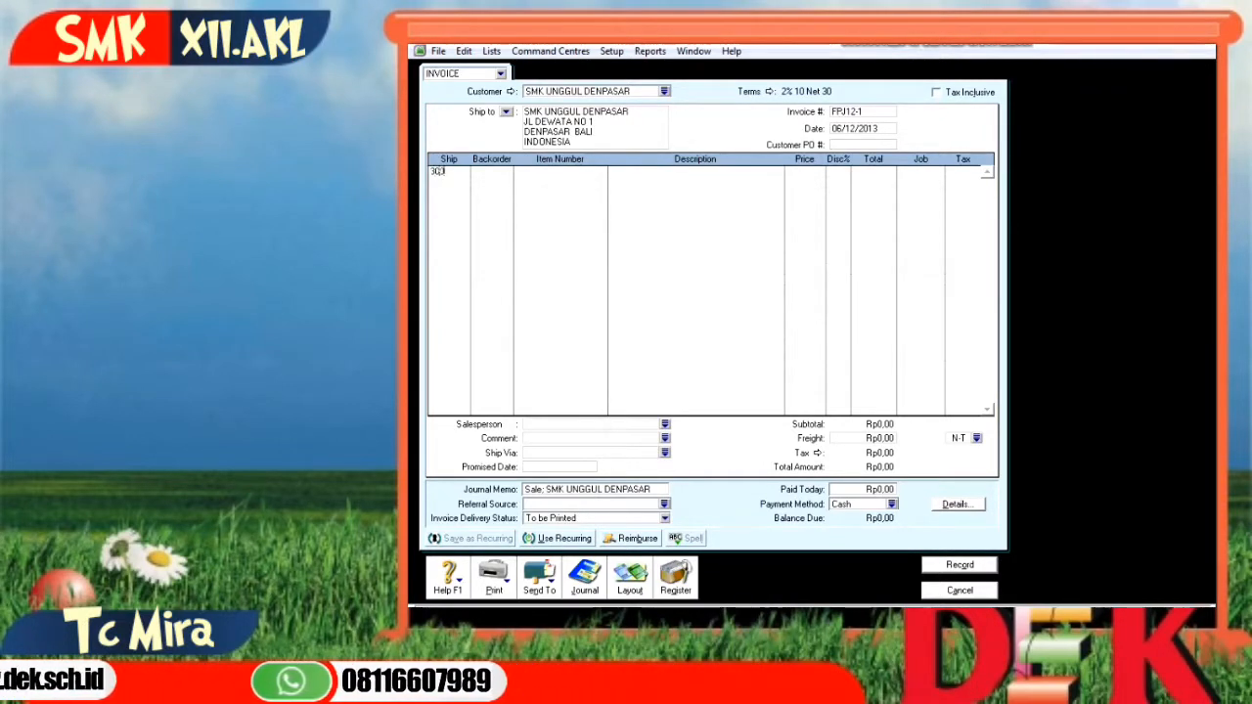
pyautogui.press('Tab')
pyautogui.press('Tab')
pyautogui.press('Tab')
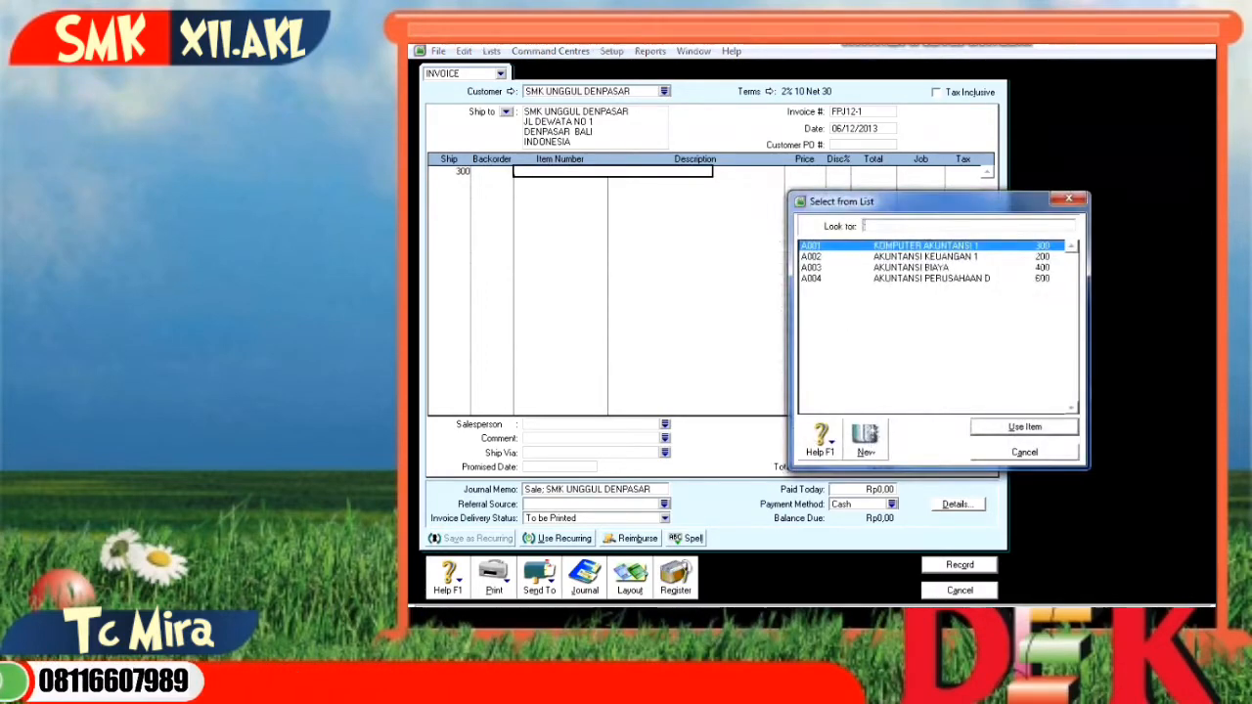
pyautogui.press('Return')
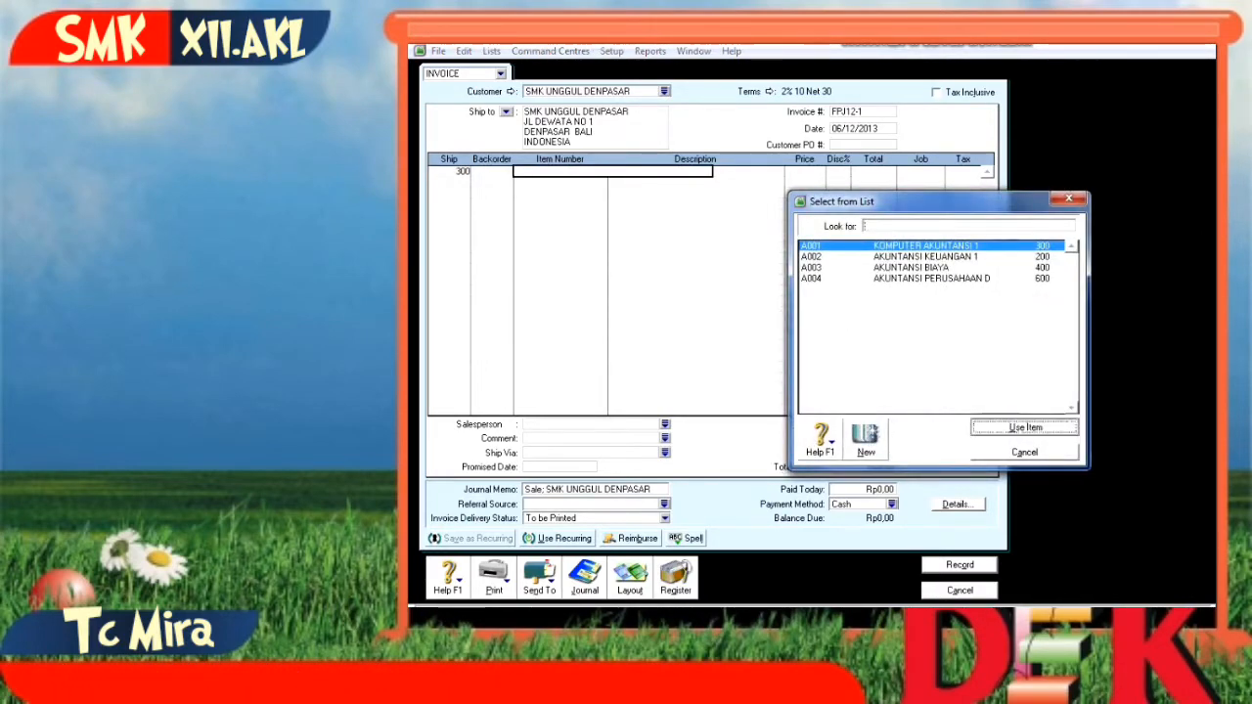
pyautogui.press('Tab')
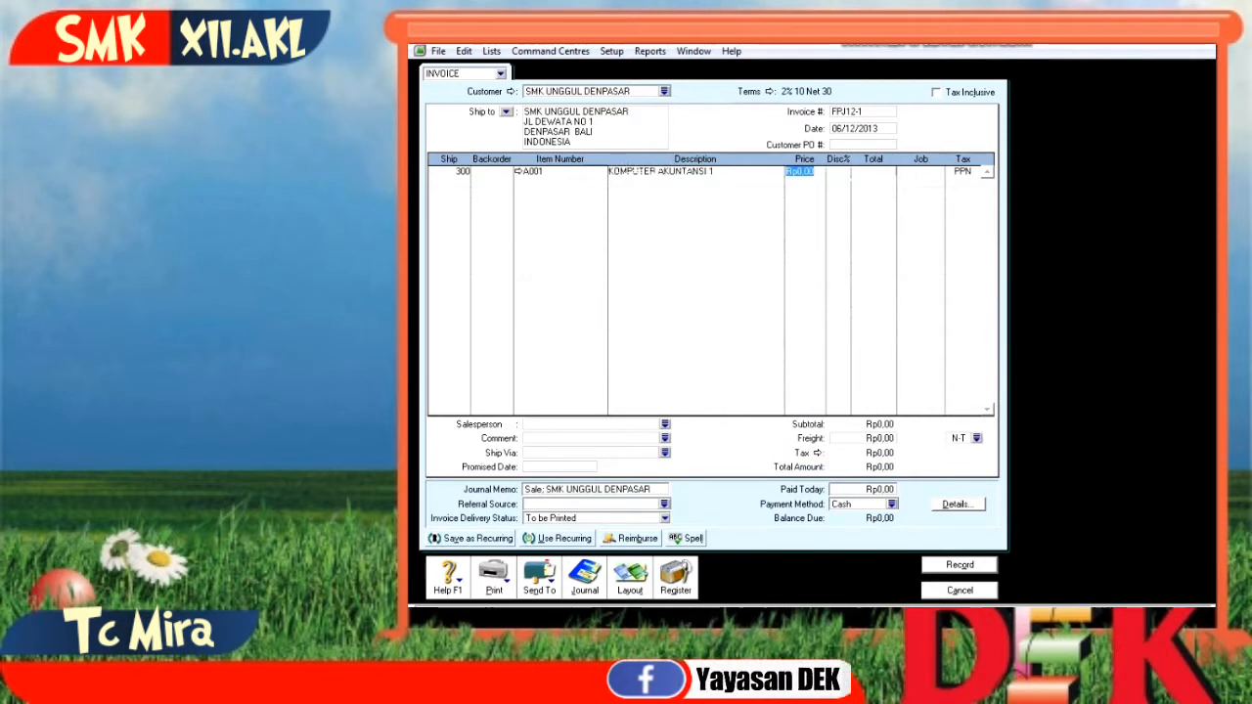
# Set the unit price of the KOMPUTER AKUNTANSI 1 line to Rp60.000 and complete the line
pyautogui.write('60000')
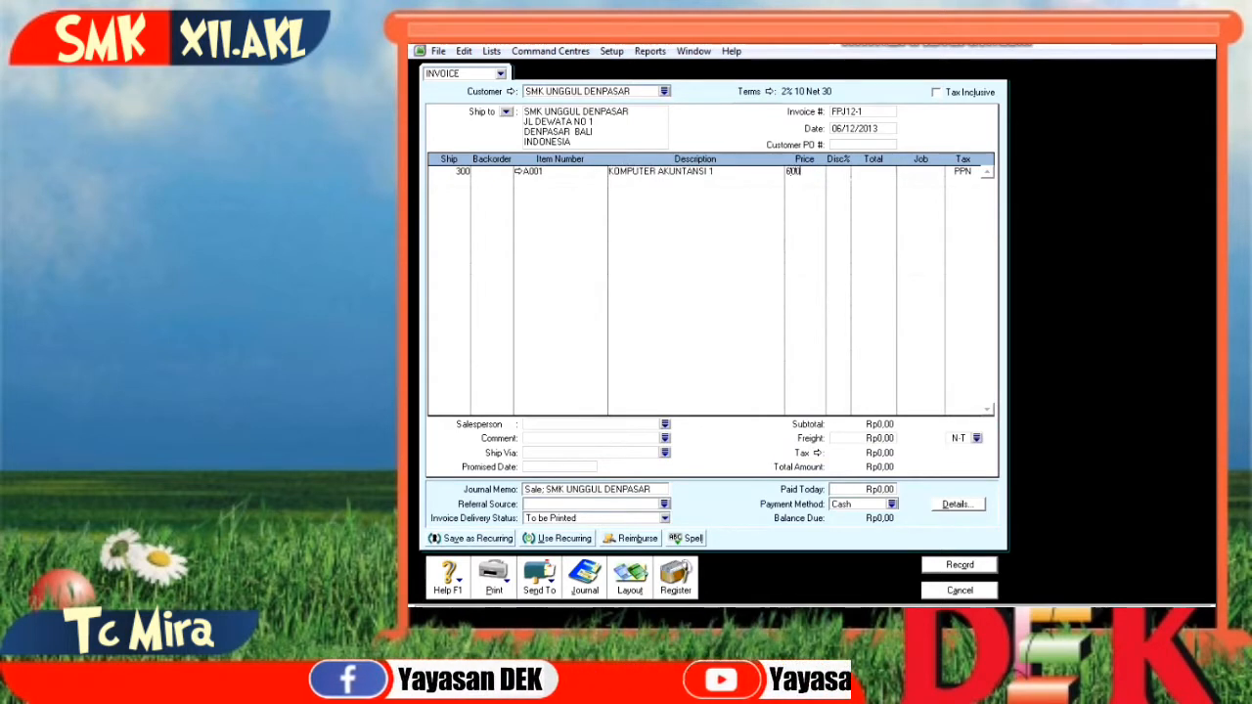
pyautogui.press('Tab')
pyautogui.press('Tab')
pyautogui.press('Tab')
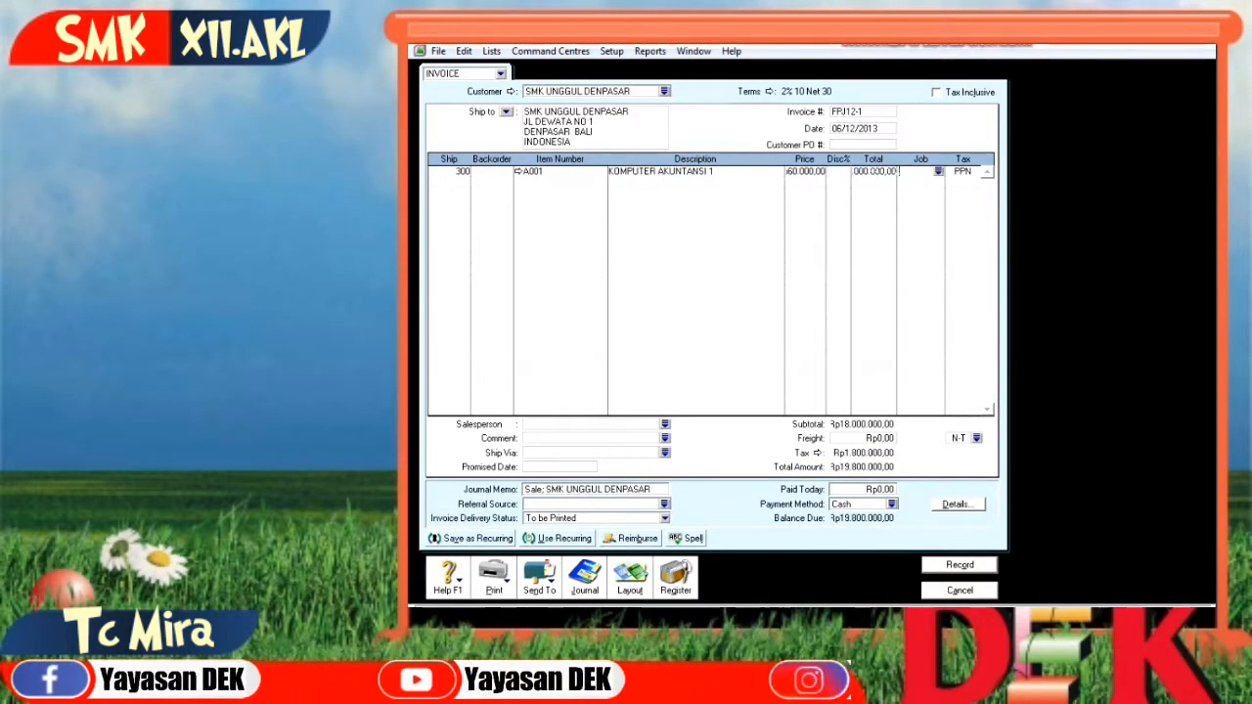
pyautogui.press('Tab')
pyautogui.press('Tab')
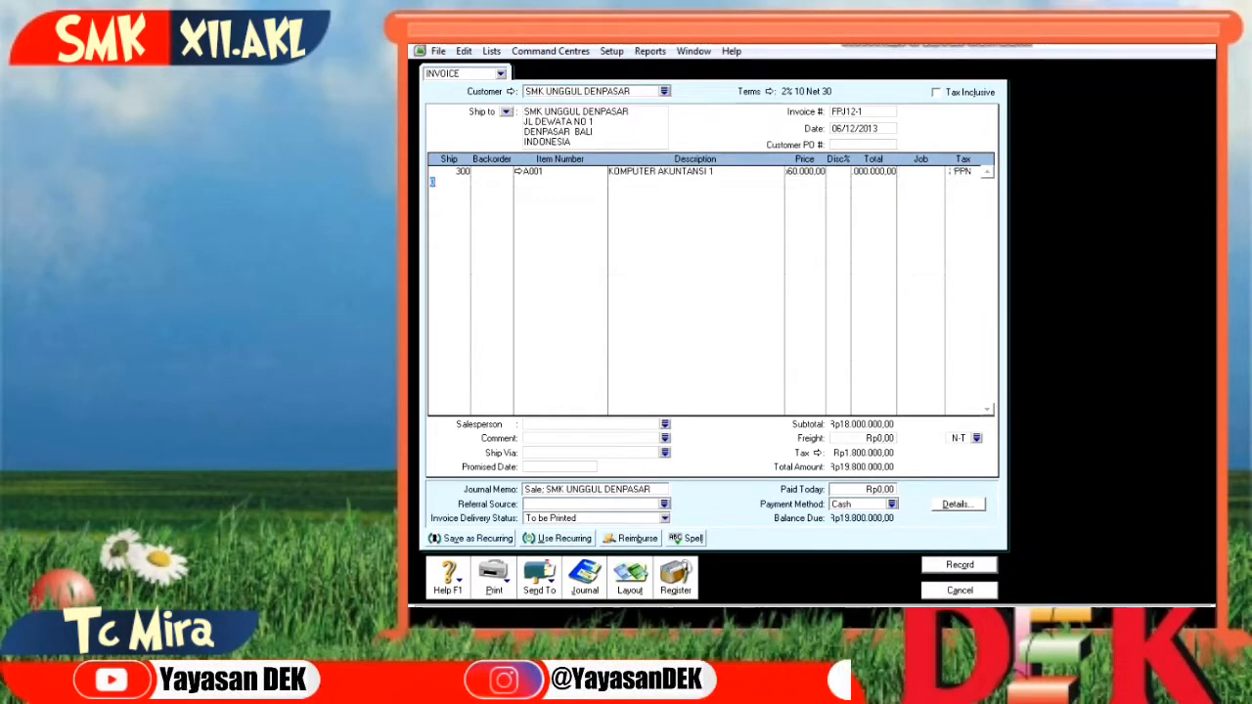
# Add a second invoice line shipping 200 units of item A002 AKUNTANSI KEUANGAN 1
pyautogui.write('200')
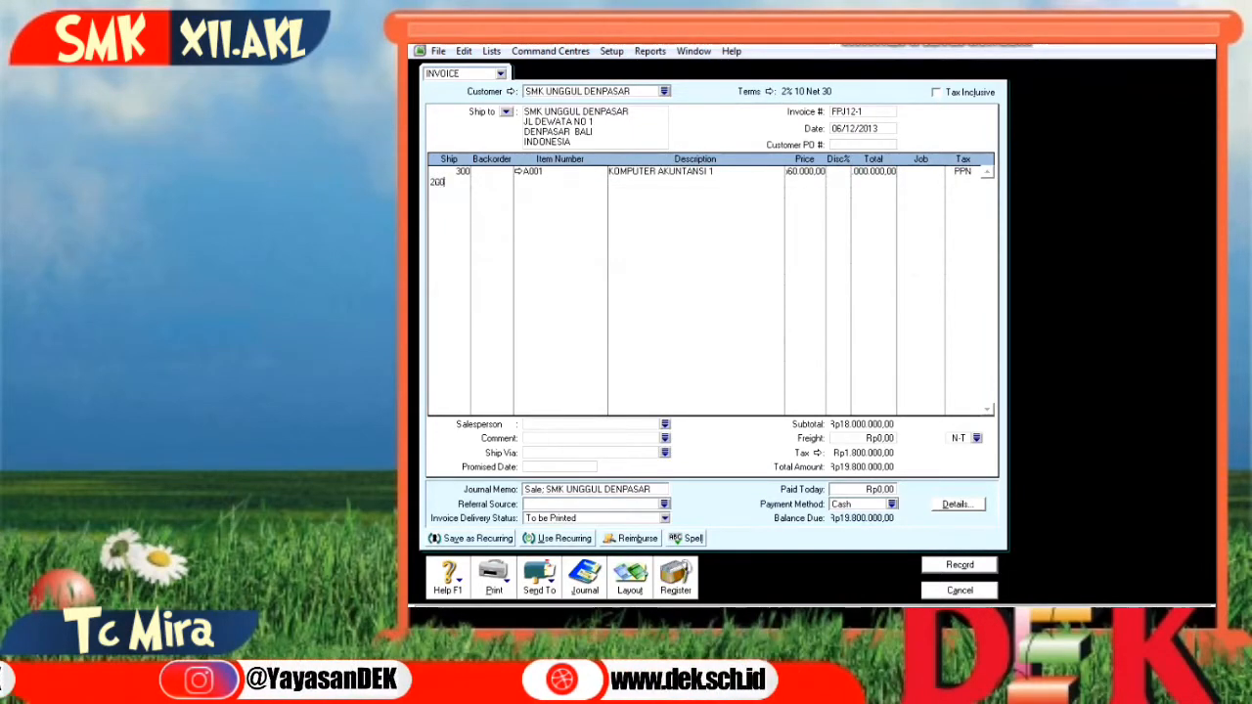
pyautogui.press('Tab')
pyautogui.press('Tab')
pyautogui.press('Tab')
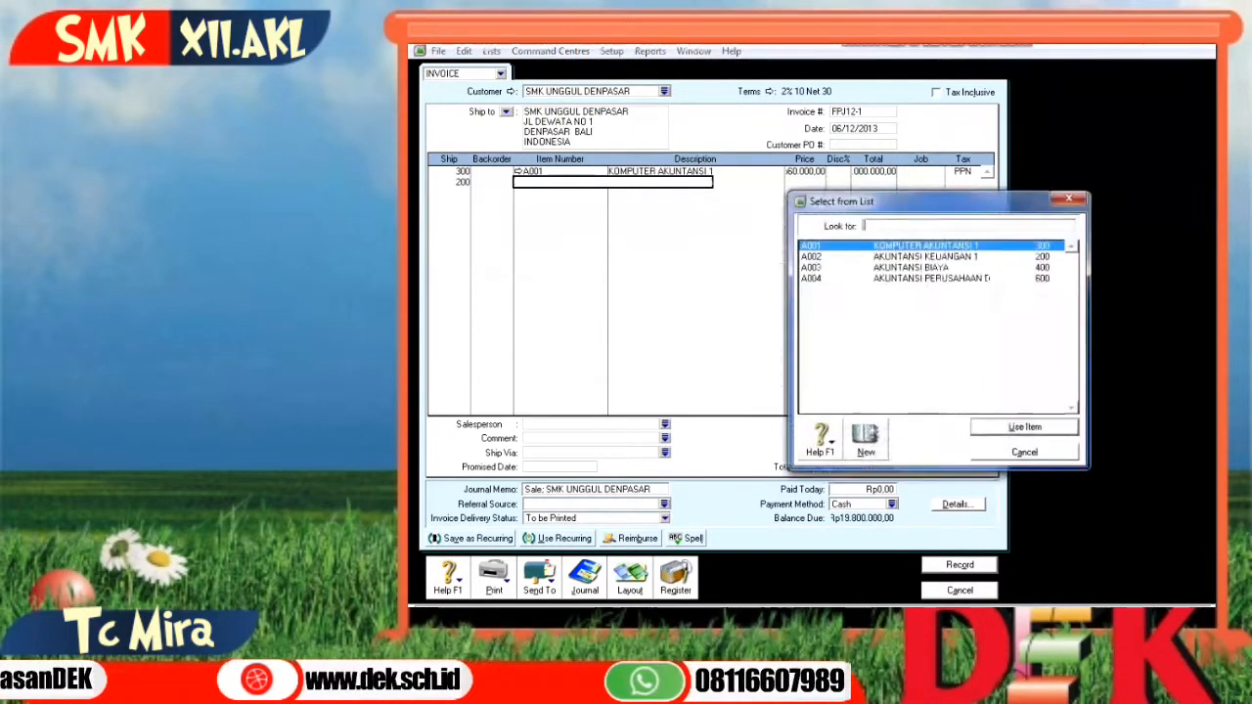
pyautogui.write('A002')
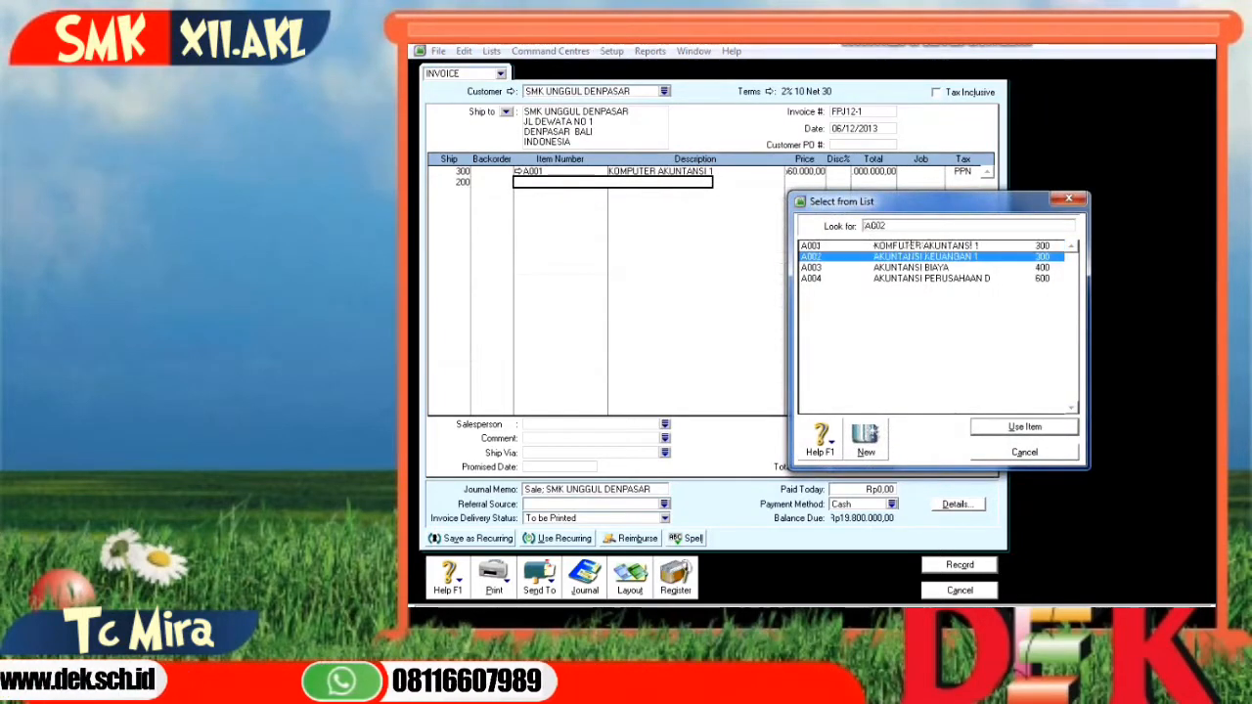
pyautogui.press('Return')
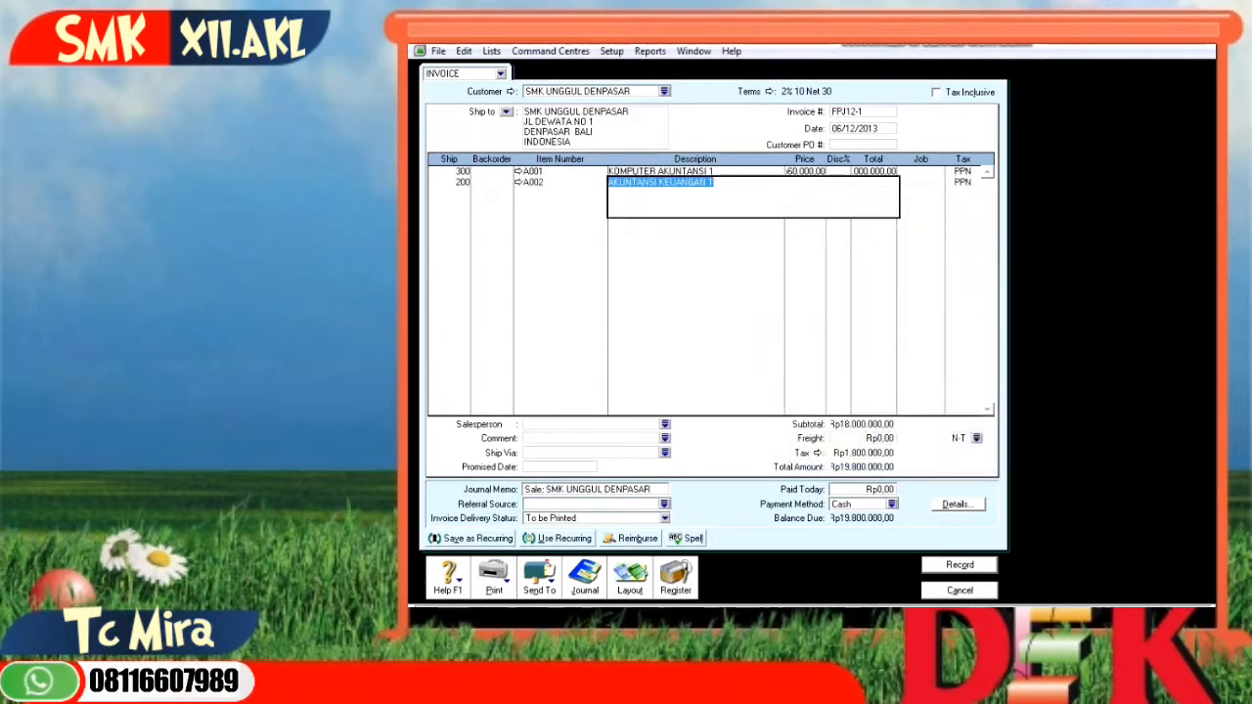
pyautogui.press('Tab')
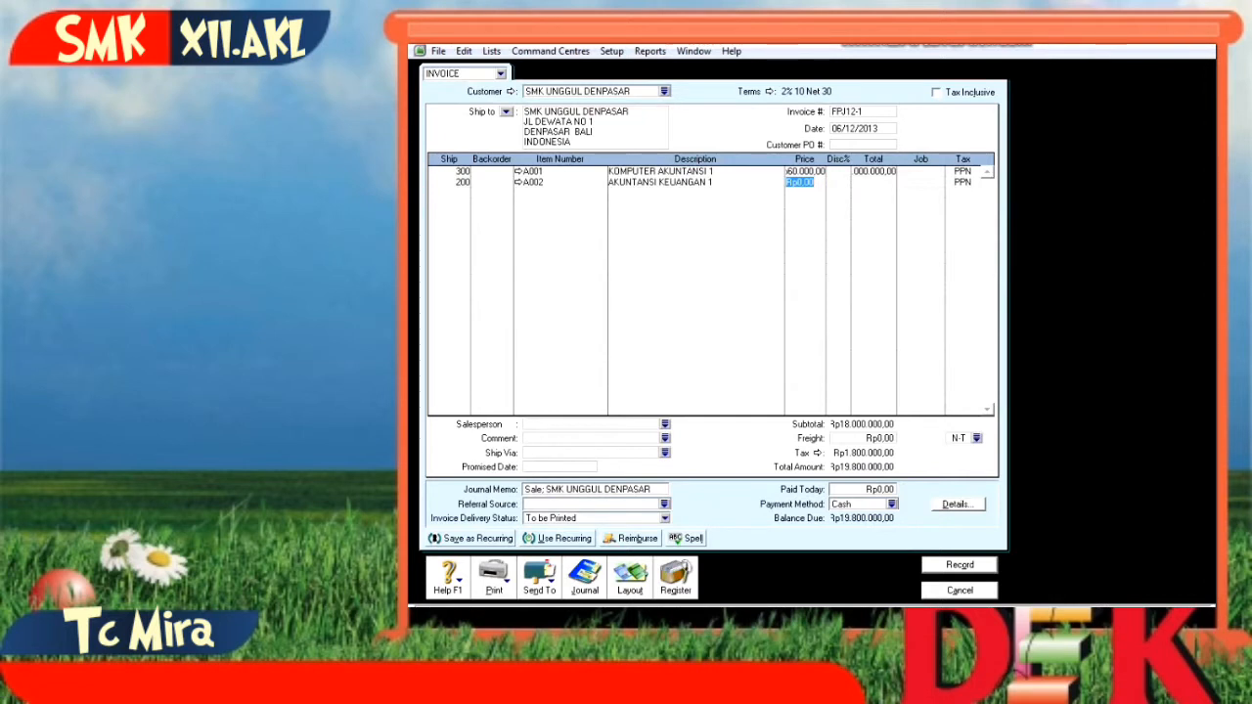
# Set the unit price of the AKUNTANSI KEUANGAN 1 line to Rp80.000 and bring up the invoice's transaction recap
pyautogui.write('80.000.000')
pyautogui.press('Tab')
pyautogui.press('Tab')
pyautogui.press('Tab')
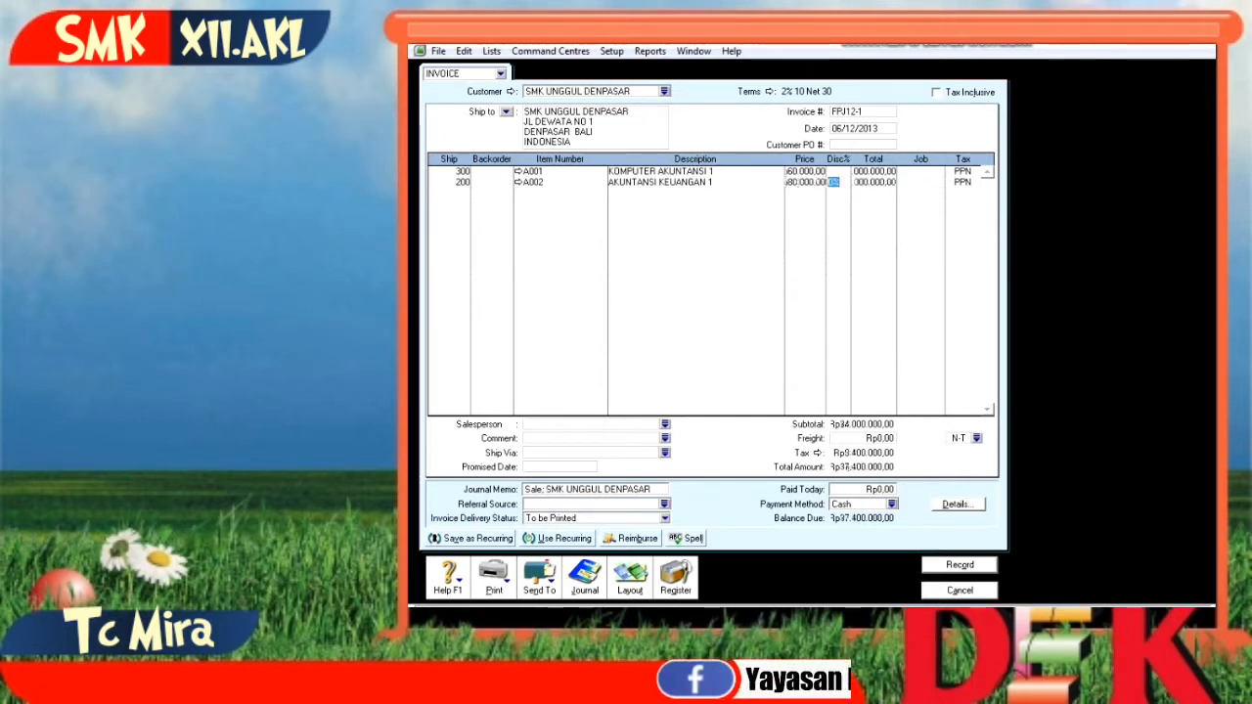
pyautogui.press('Tab')
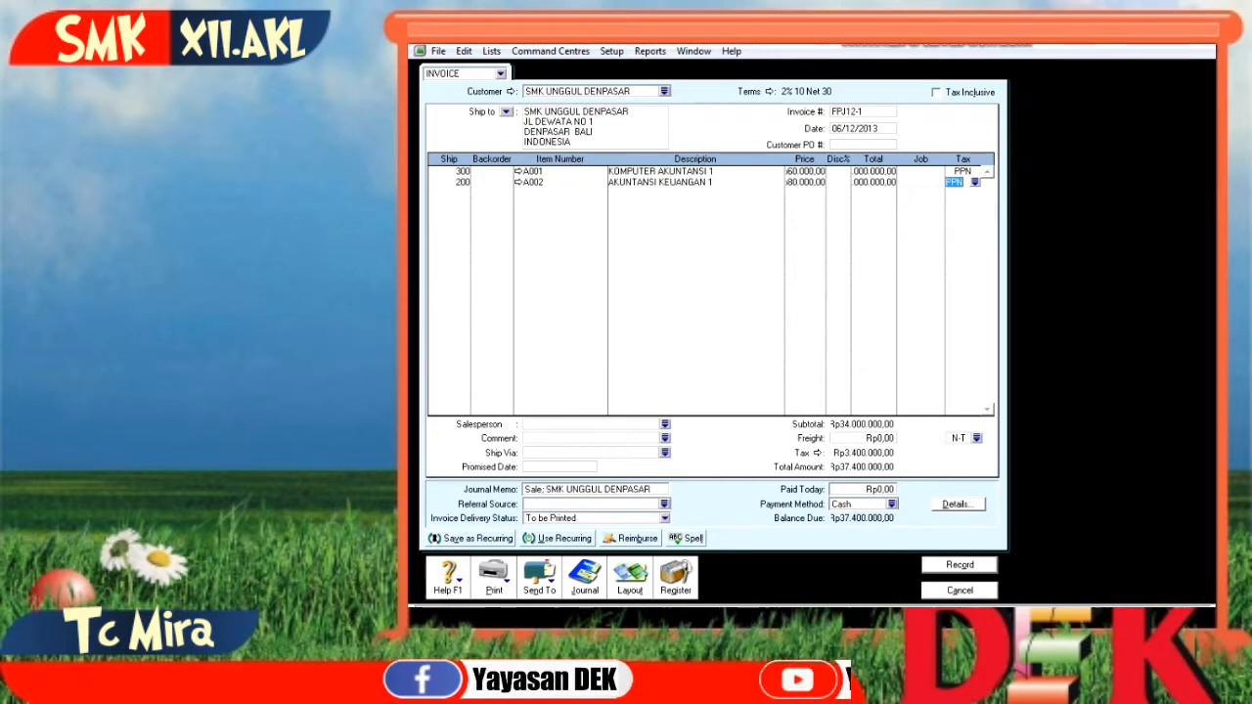
pyautogui.hotkey('ctrl', 'r')
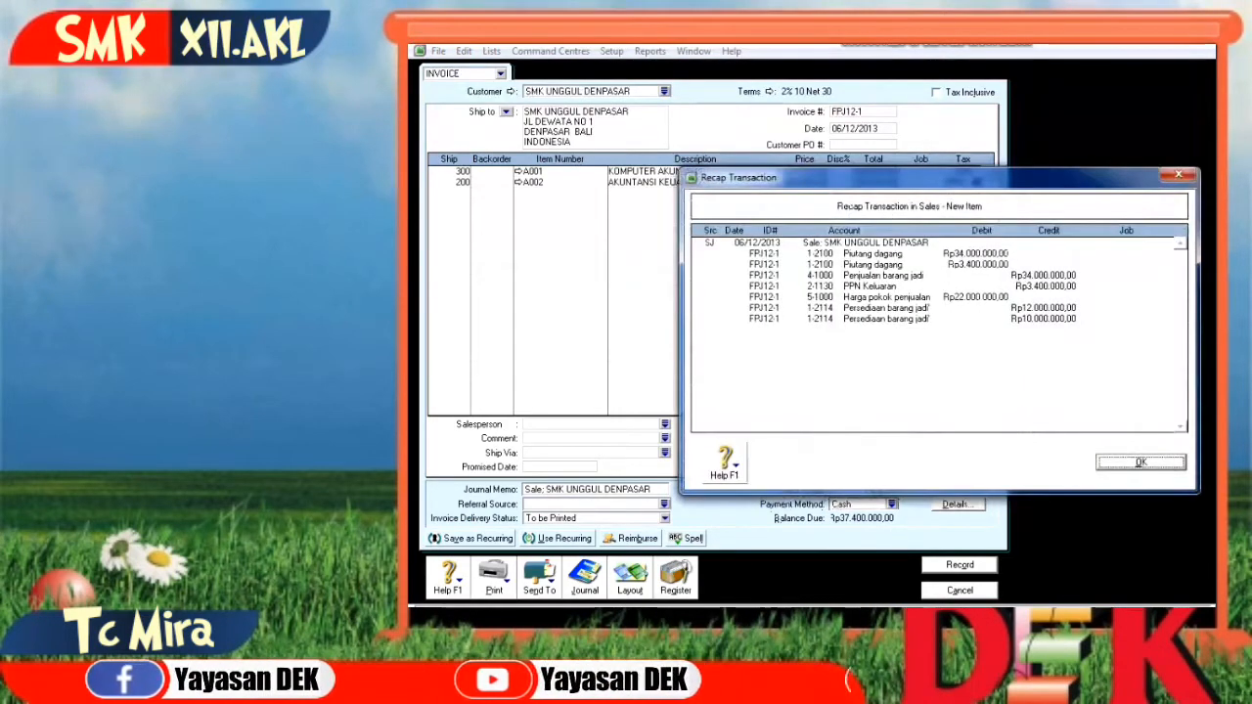